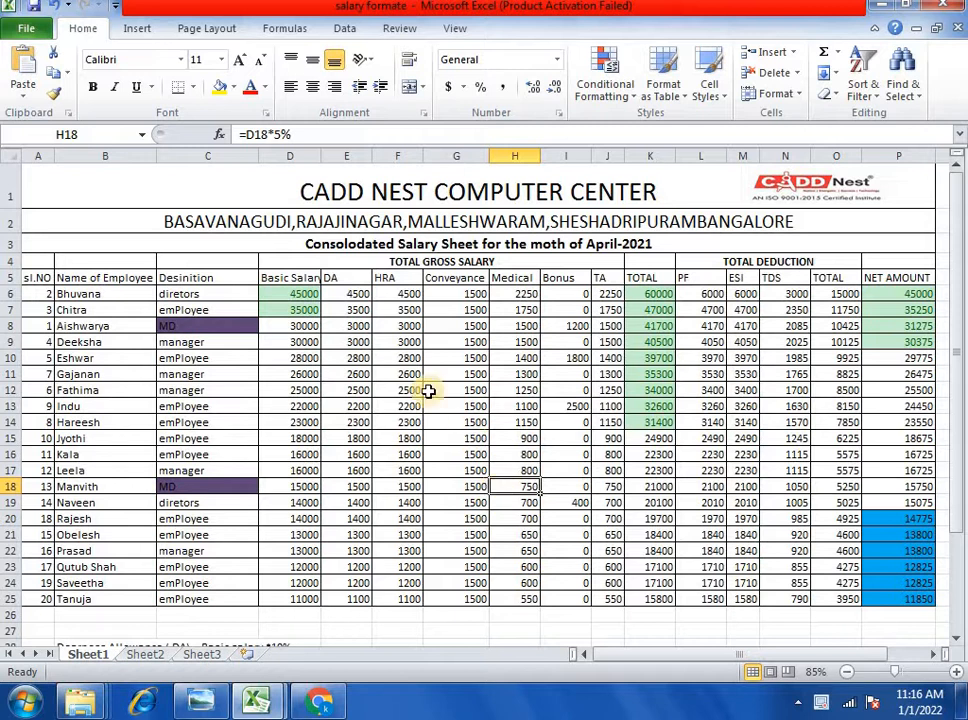
click(630, 100)
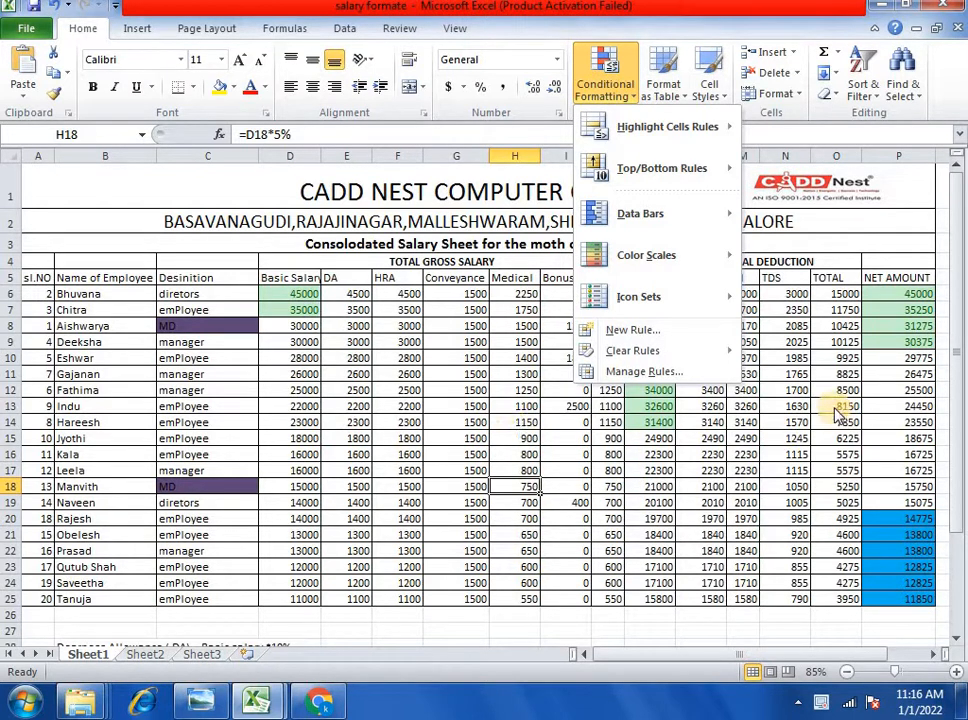
click(808, 423)
scroll(808, 423, up, 2)
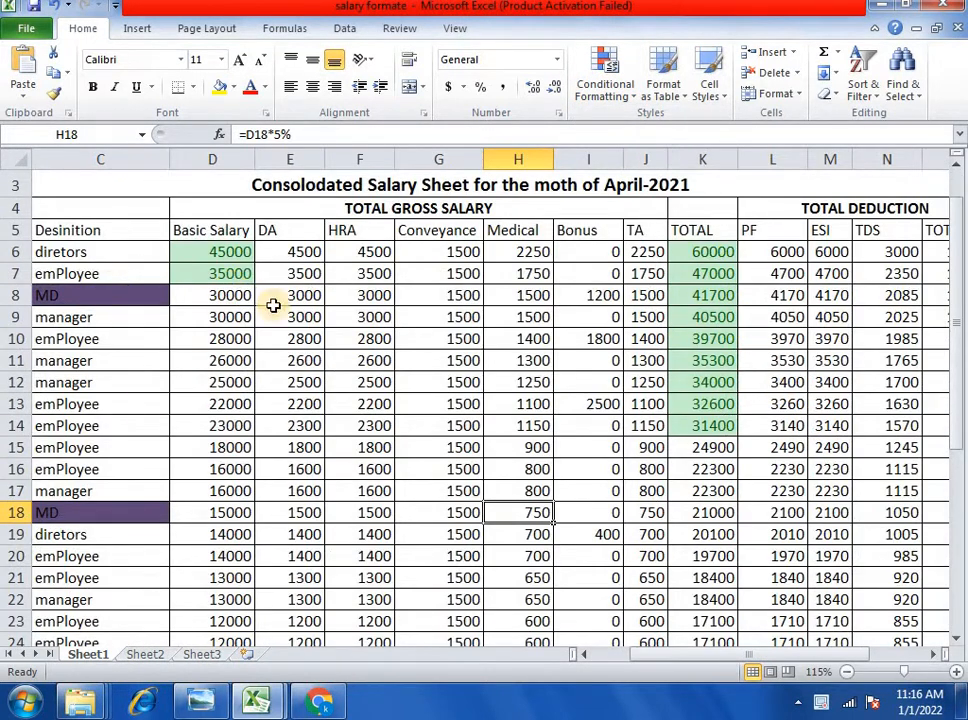
Clear the conditional formatting rules from the entire sheet.
drag(290, 296, 290, 317)
click(615, 92)
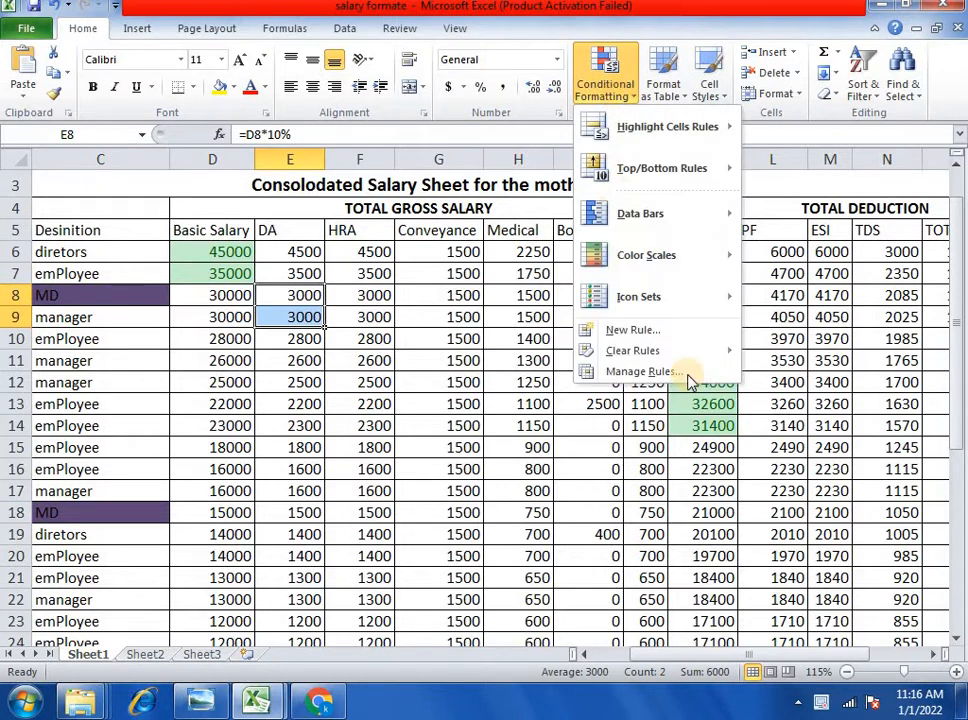
mouse_move(676, 352)
click(810, 351)
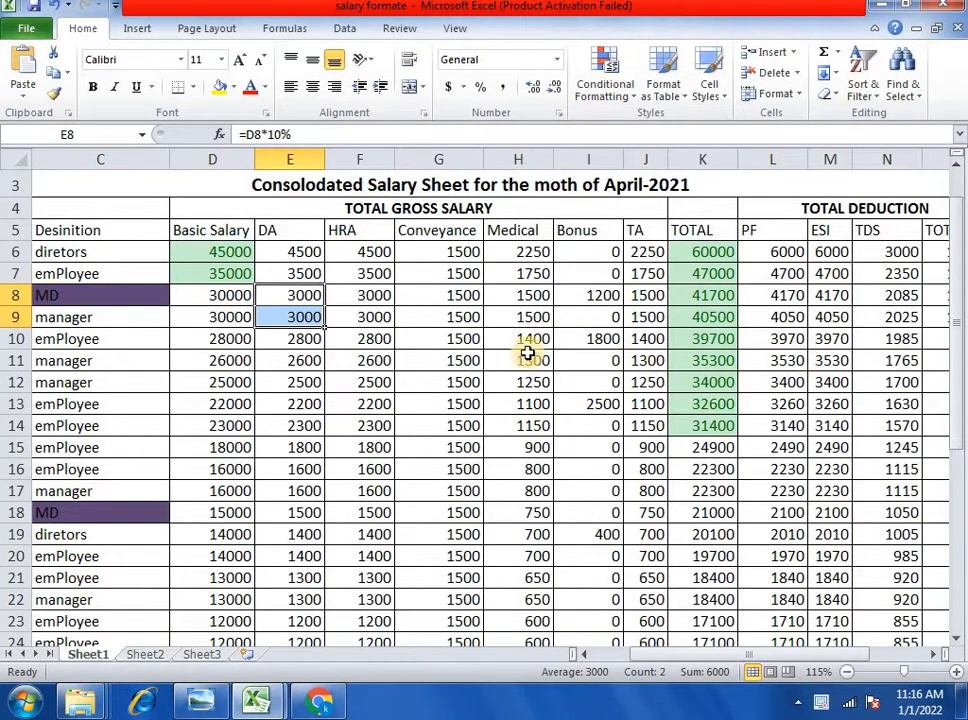
click(615, 90)
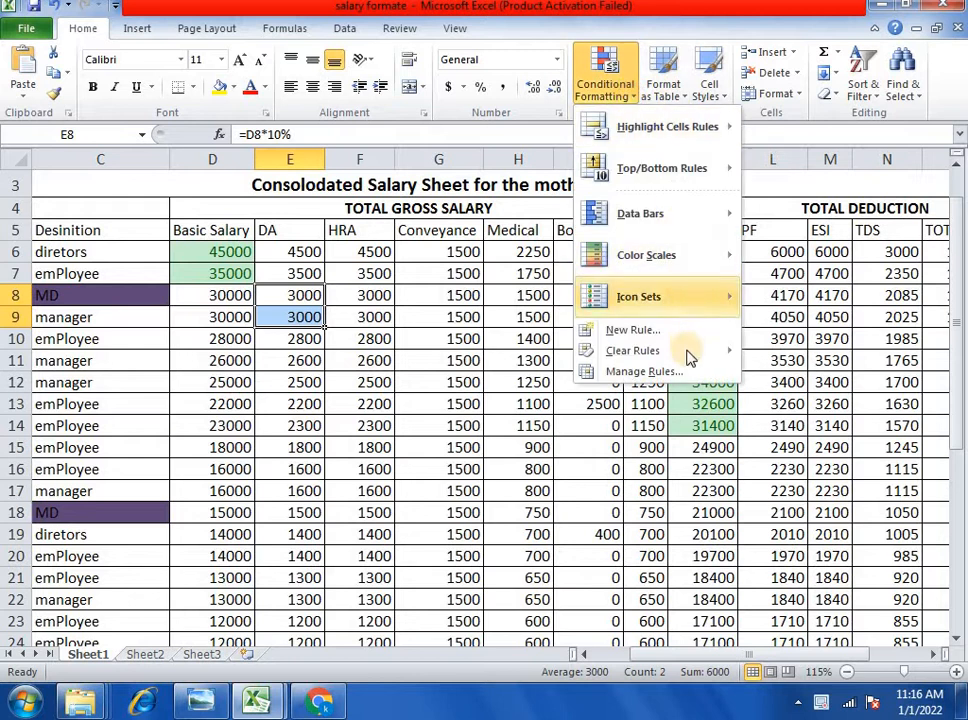
mouse_move(688, 355)
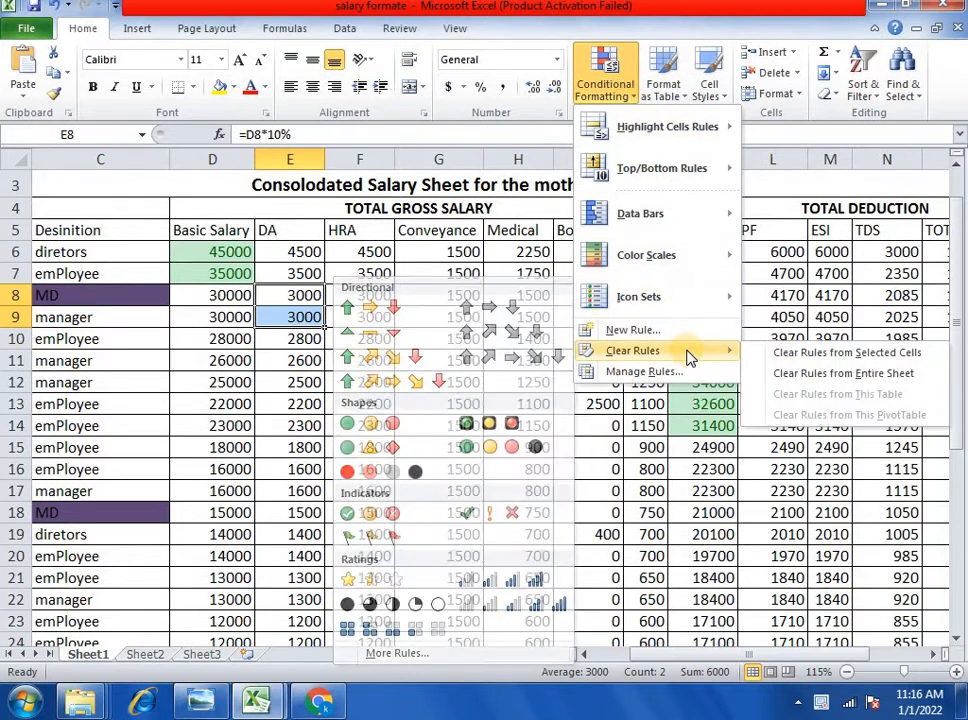
click(780, 375)
click(499, 362)
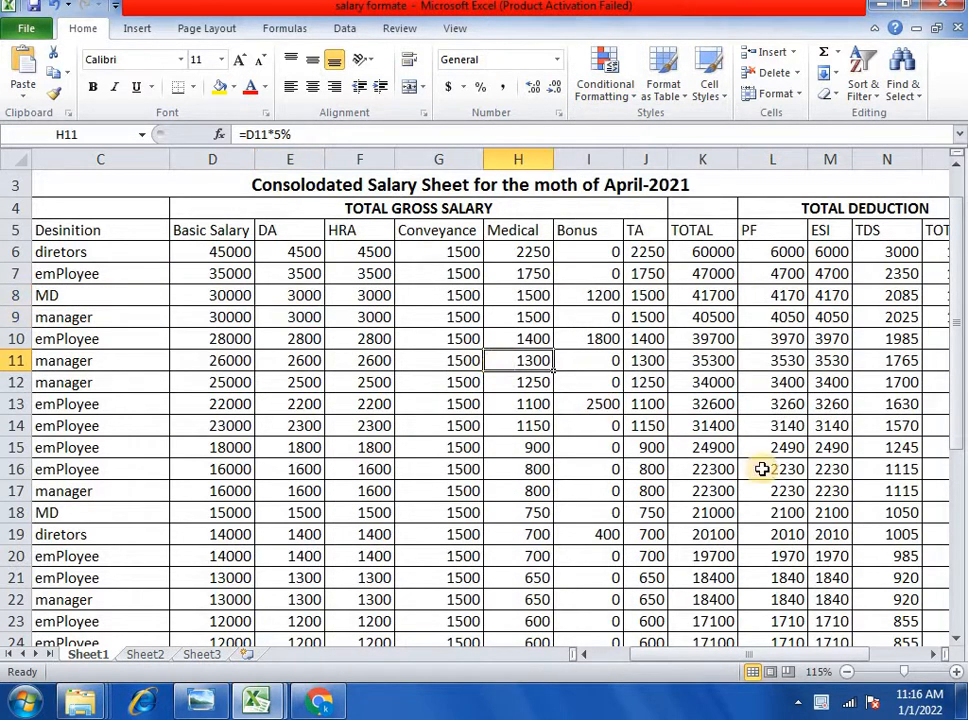
Apply green solid-fill data bars to the net amounts in P6:P25.
drag(636, 660, 660, 660)
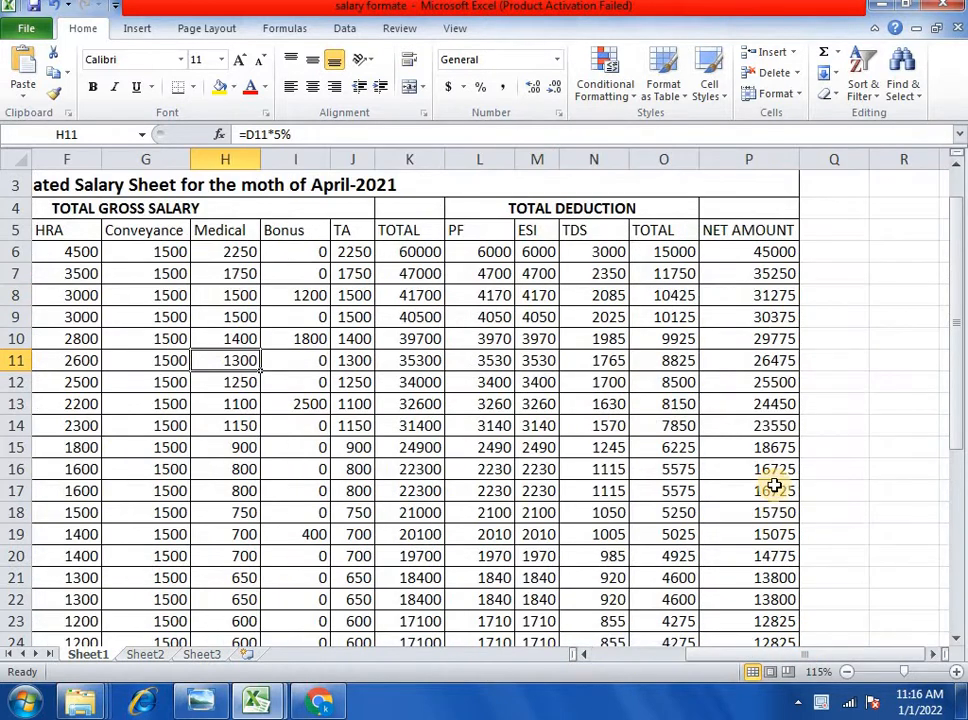
scroll(961, 480, down, 1)
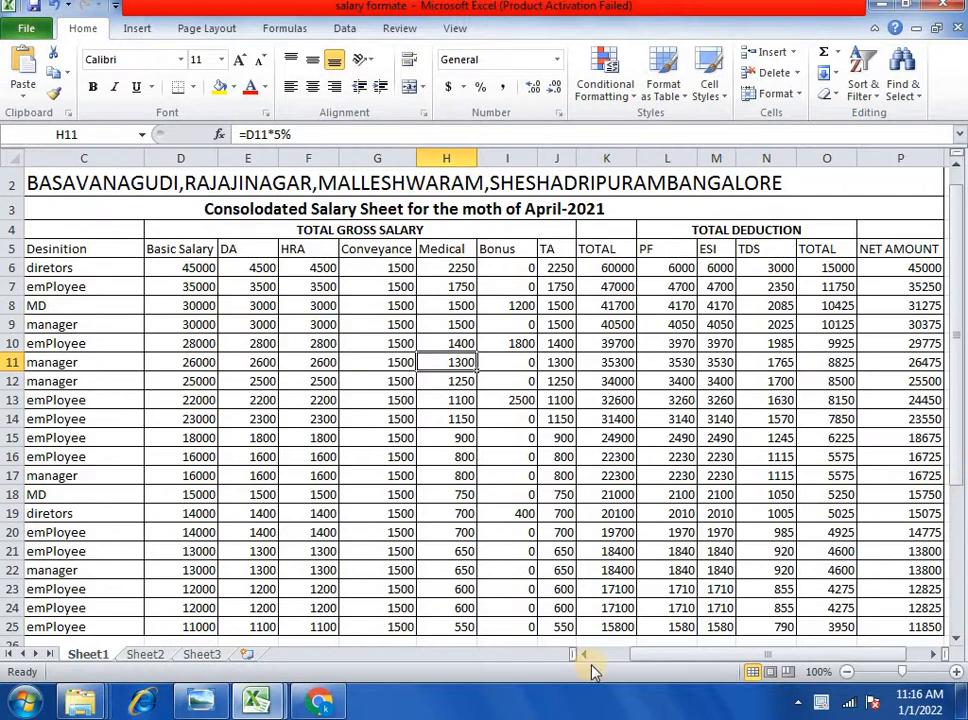
drag(656, 658, 735, 652)
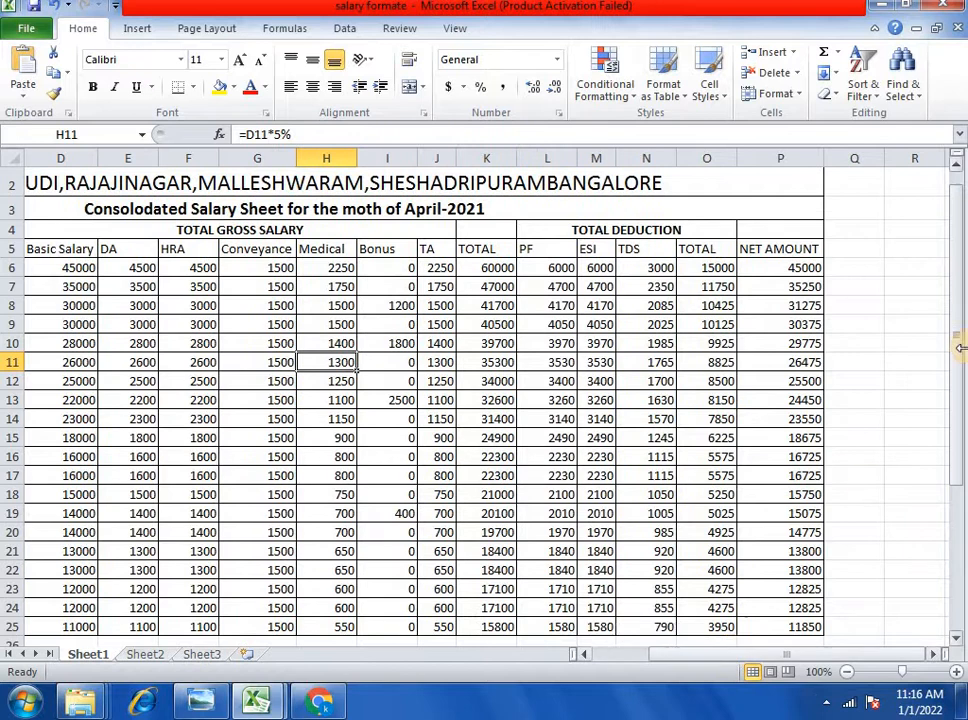
scroll(928, 413, down, 2)
scroll(927, 413, up, 2)
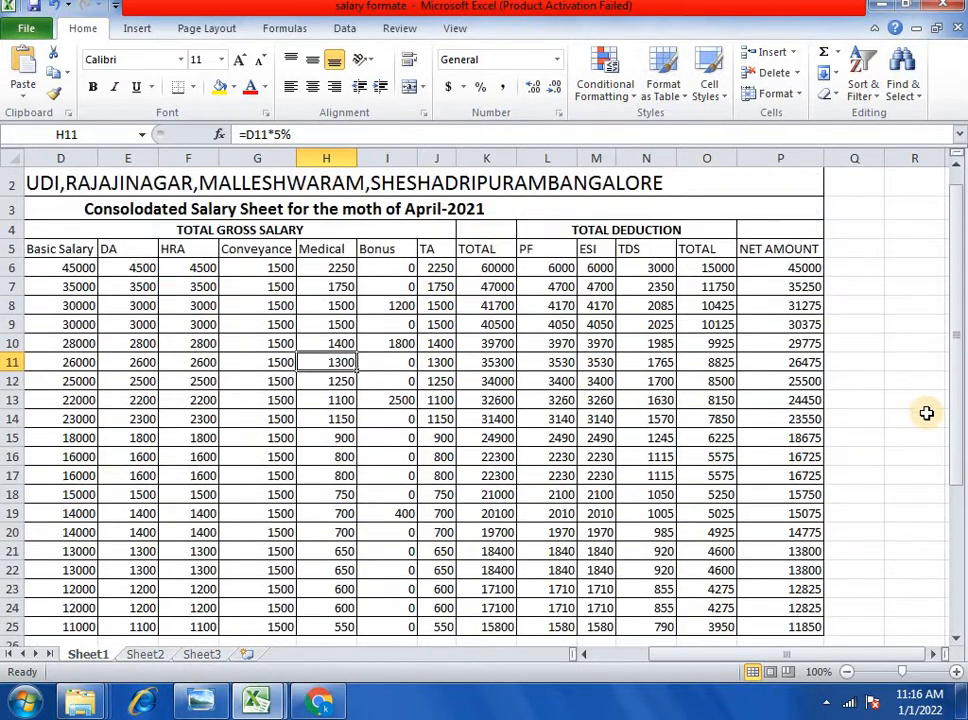
scroll(927, 413, down, 1)
drag(900, 293, 882, 590)
scroll(882, 588, up, 5)
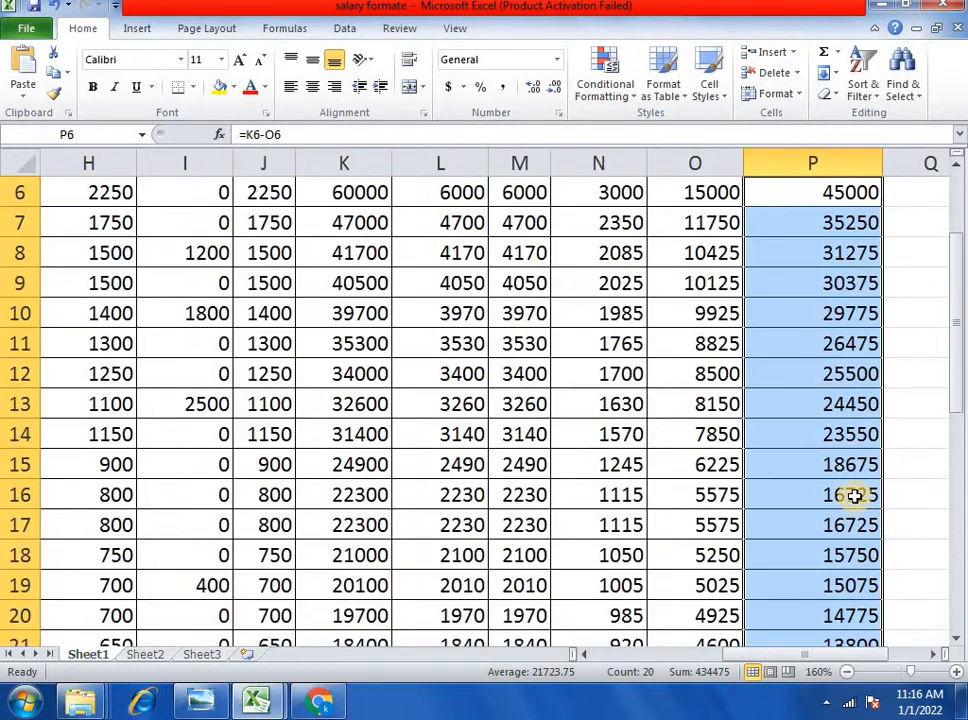
scroll(856, 495, up, 1)
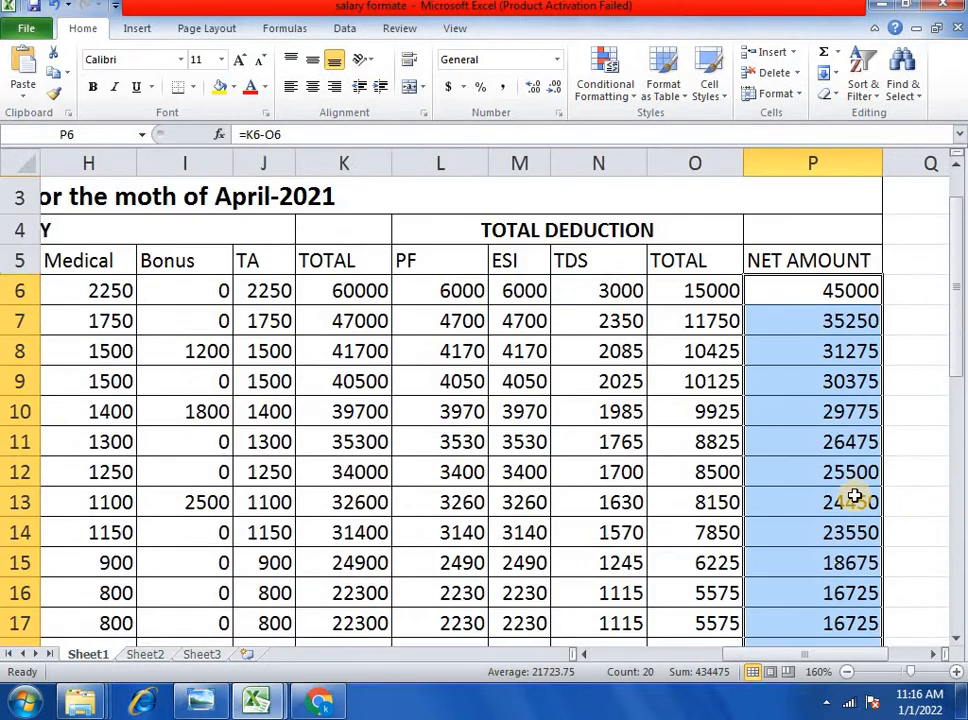
click(622, 100)
mouse_move(676, 227)
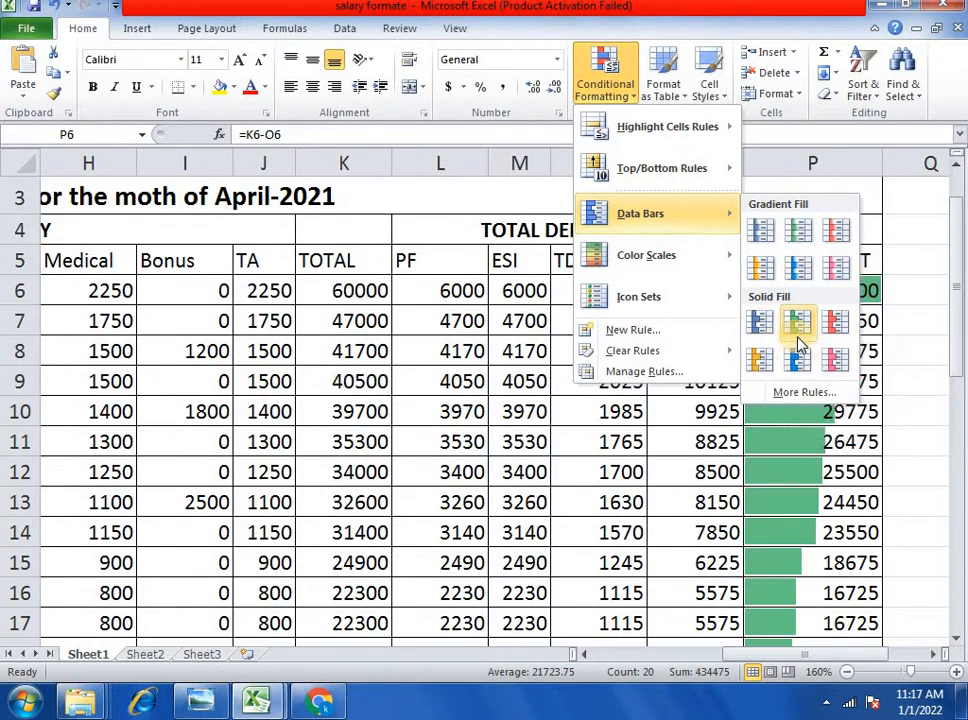
click(799, 338)
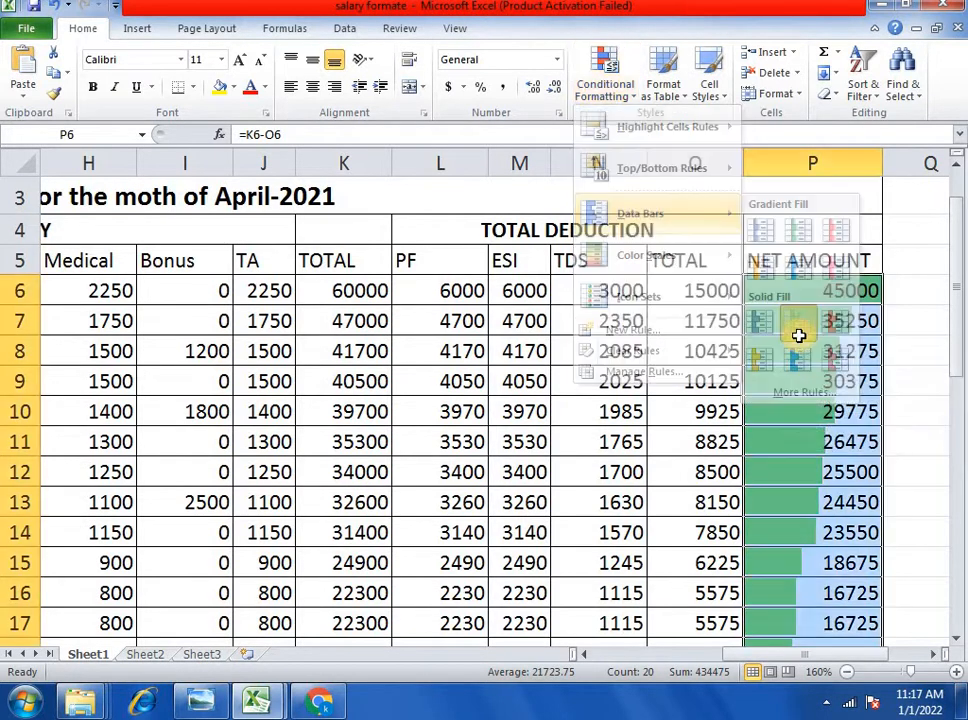
click(808, 425)
scroll(812, 424, down, 6)
scroll(812, 424, up, 6)
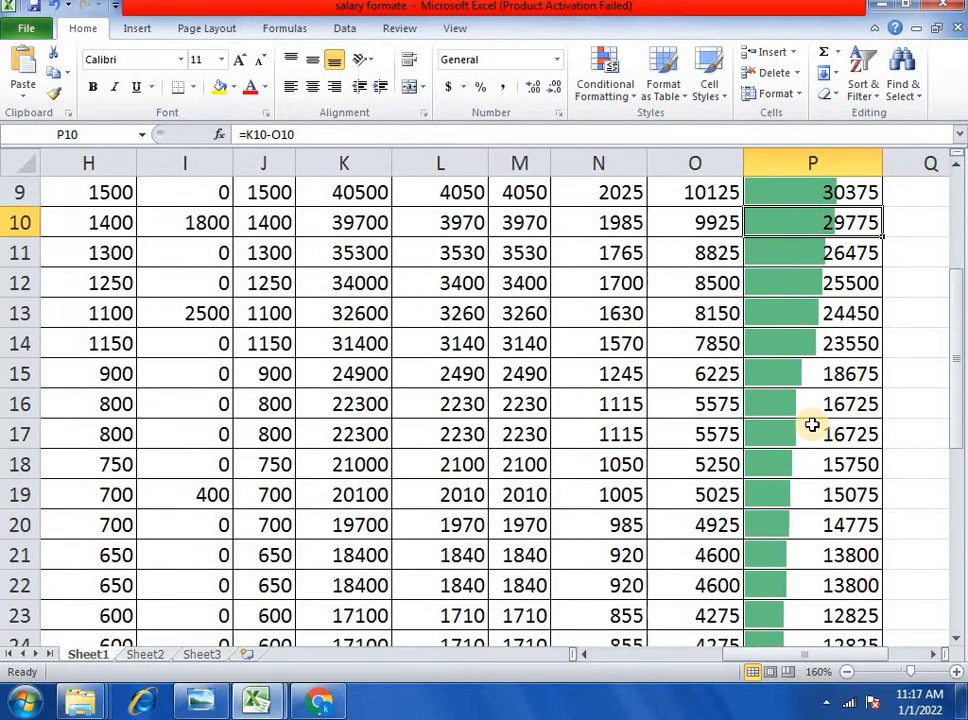
Start a custom data bar rule for the net amounts in P6:P25 with a dark red bar color.
drag(815, 285, 832, 597)
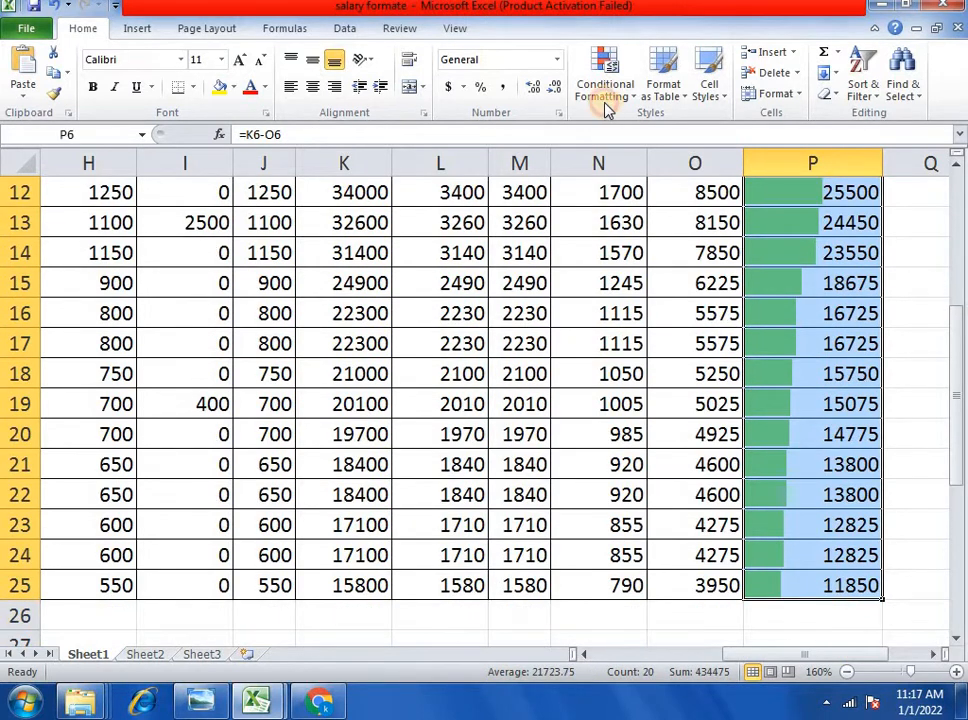
click(633, 105)
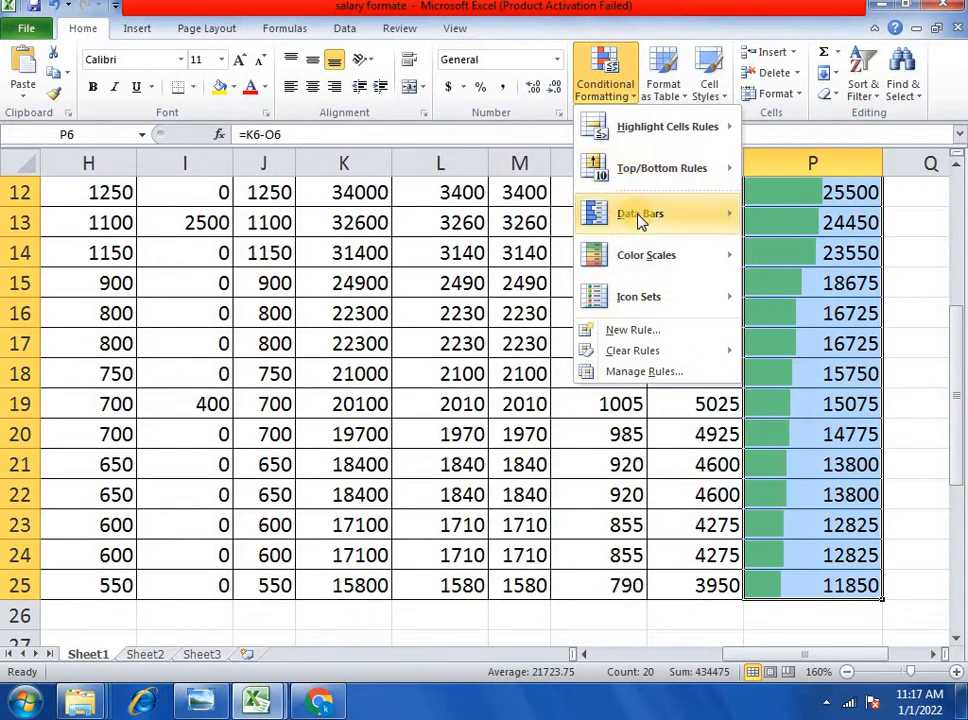
mouse_move(642, 215)
click(800, 393)
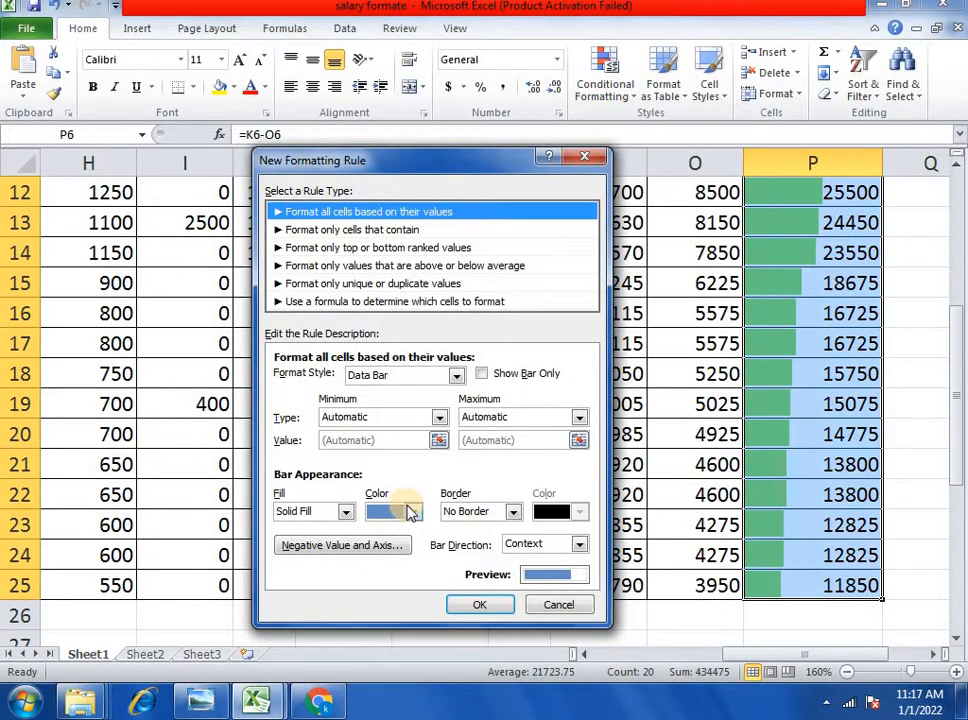
click(413, 514)
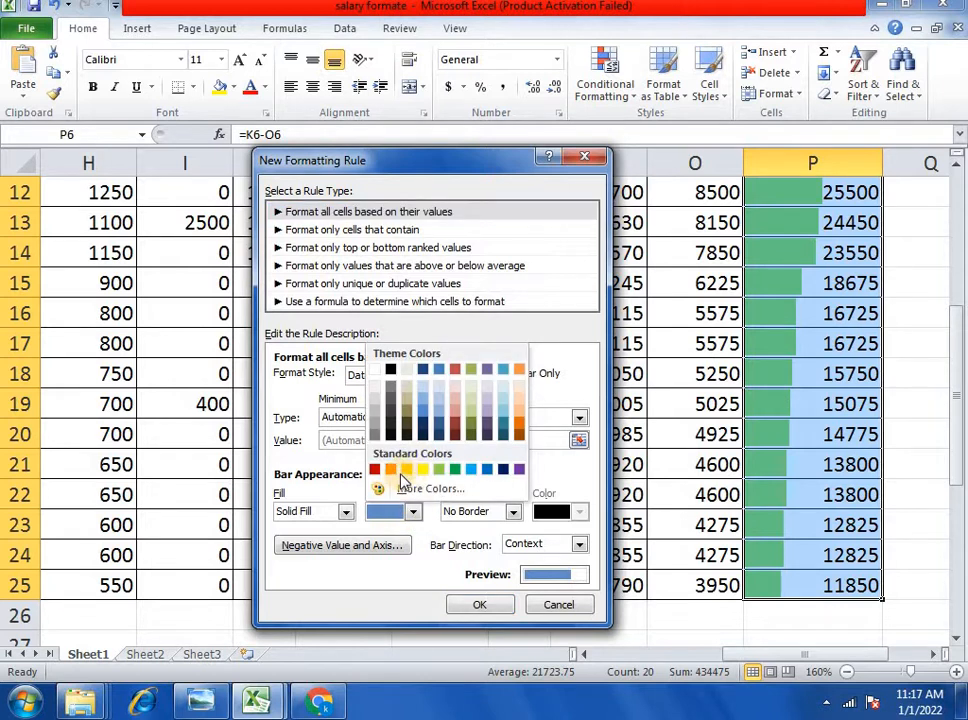
click(460, 438)
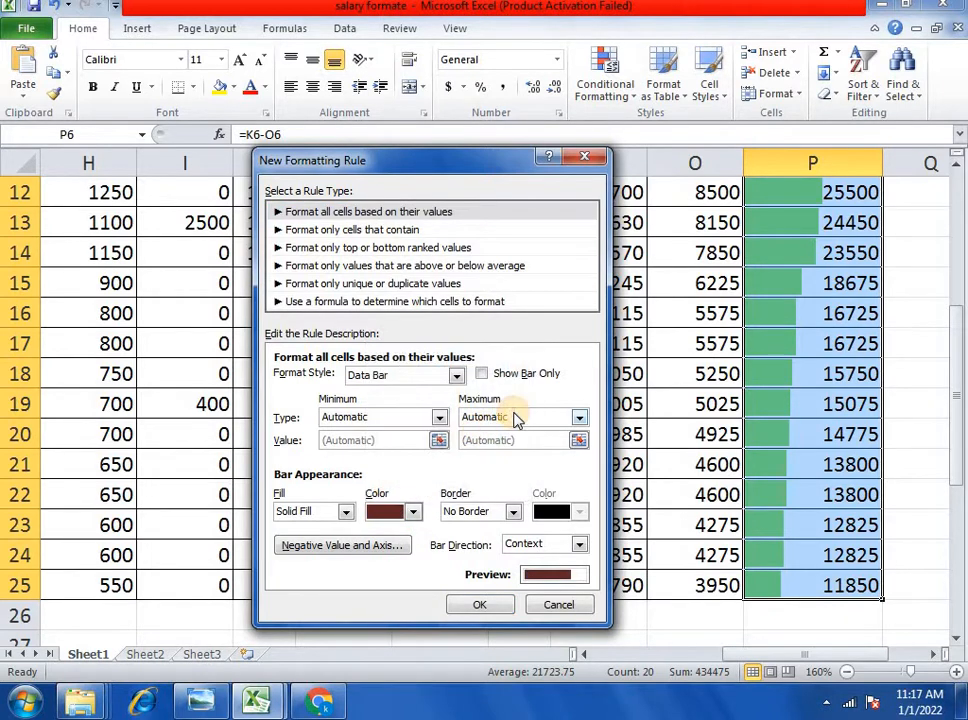
click(514, 417)
click(385, 518)
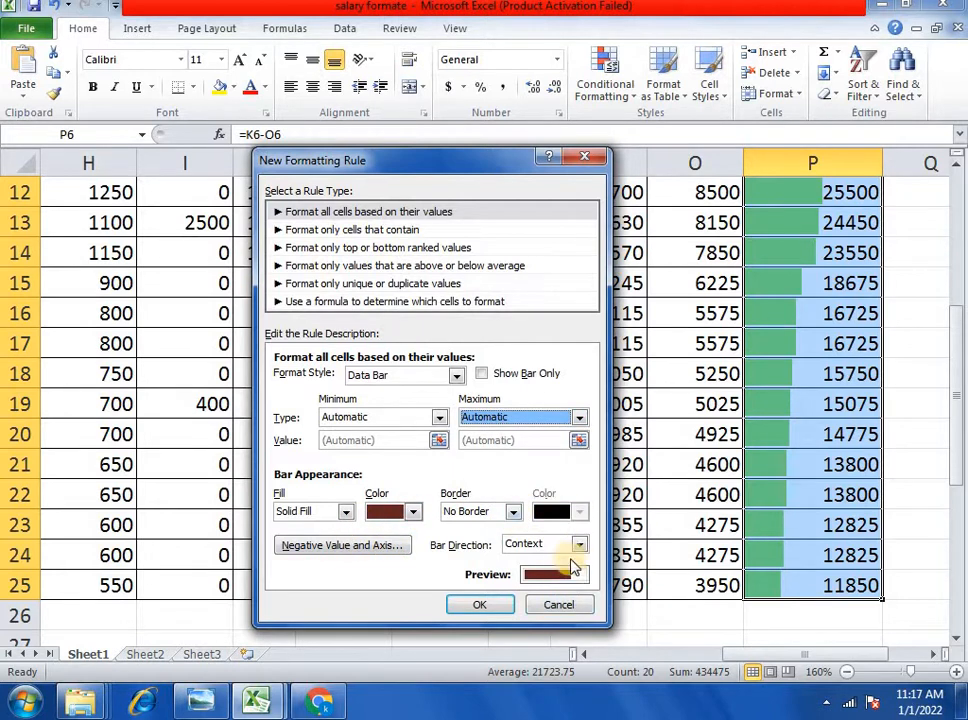
click(579, 544)
click(579, 544)
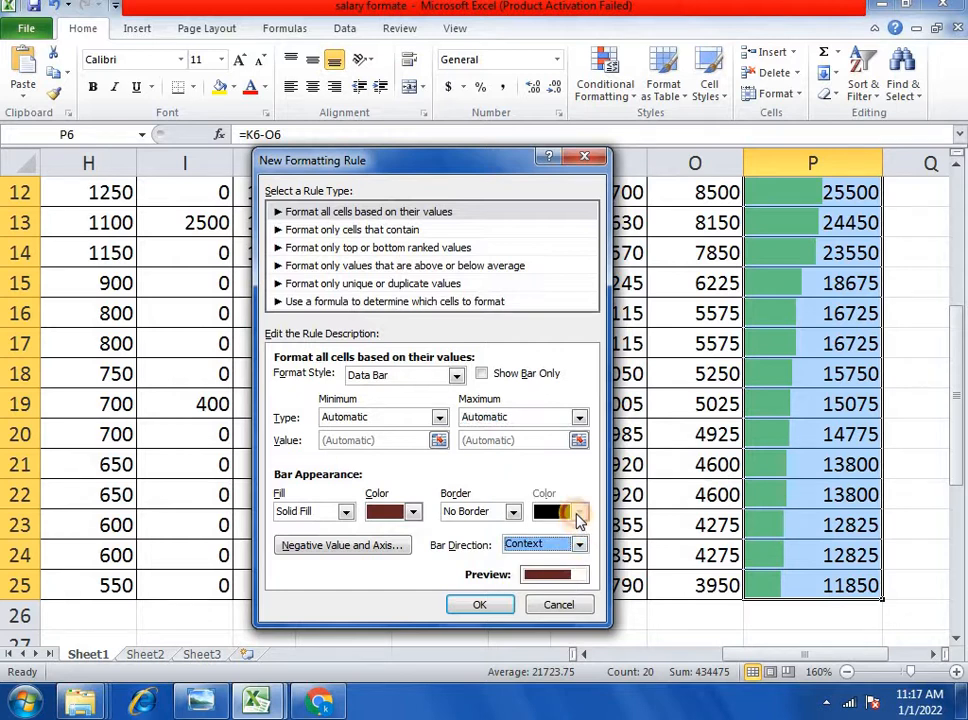
Try yellow as the rule's bar color, replace it with dark olive green, and apply the rule.
click(410, 511)
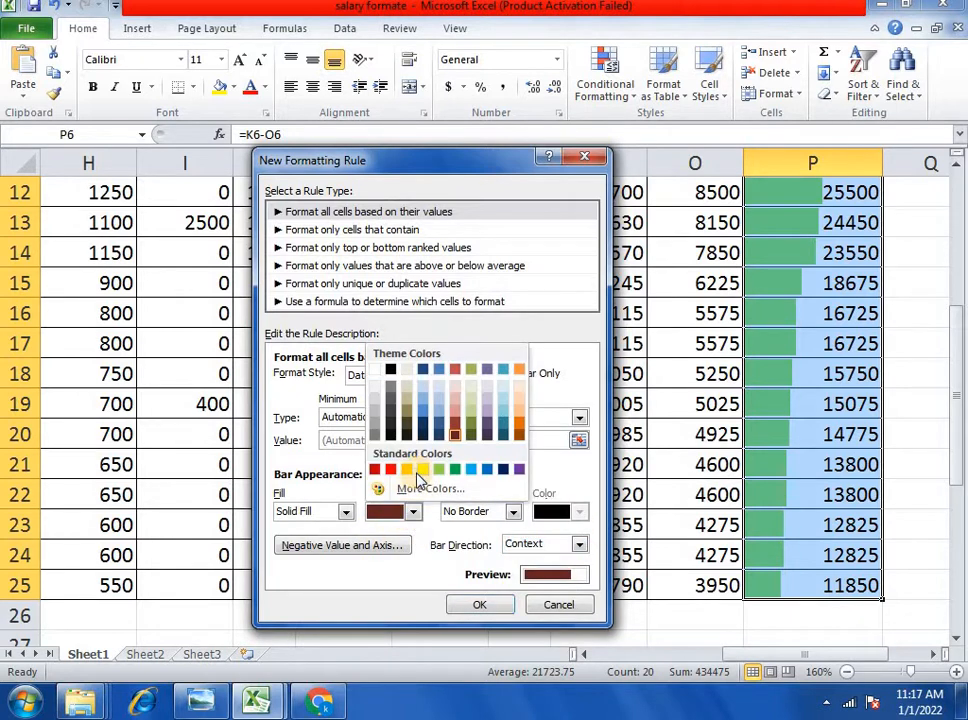
click(419, 472)
click(413, 511)
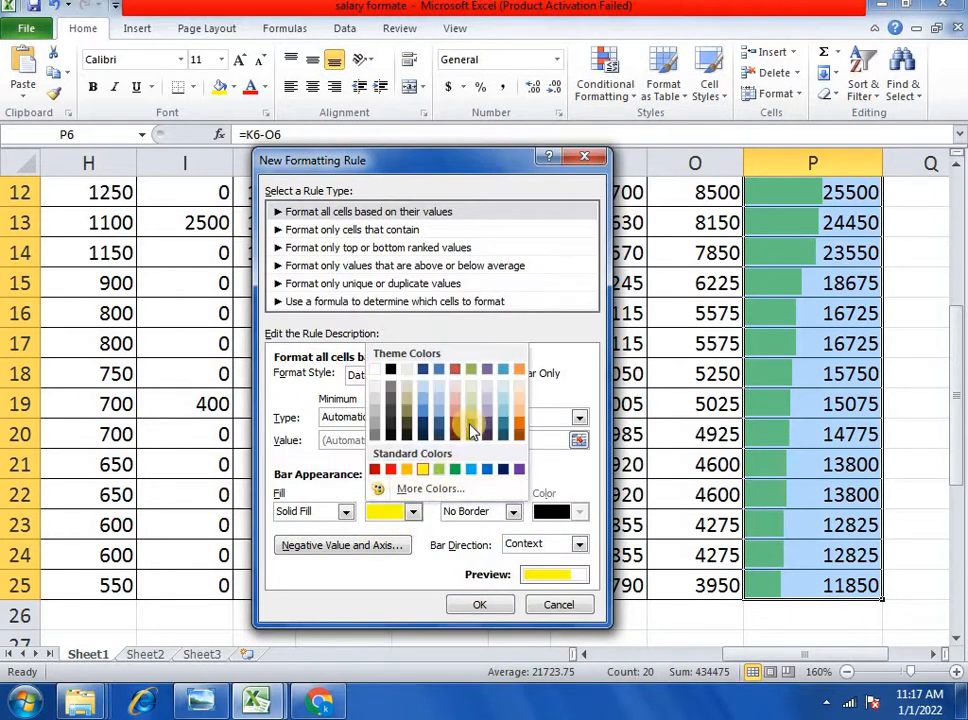
click(478, 378)
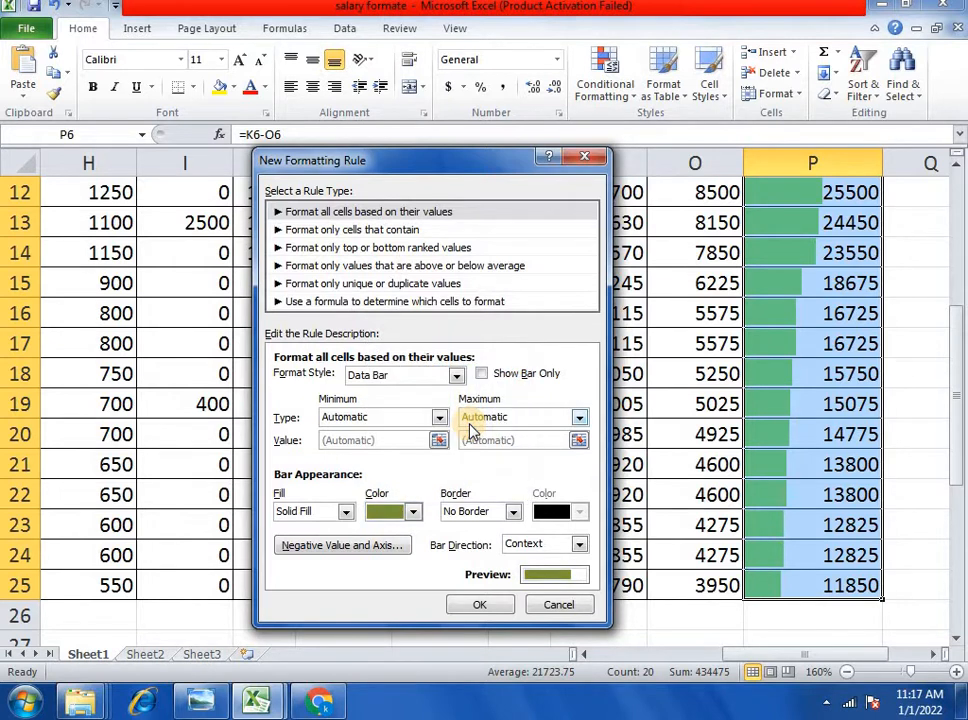
click(487, 606)
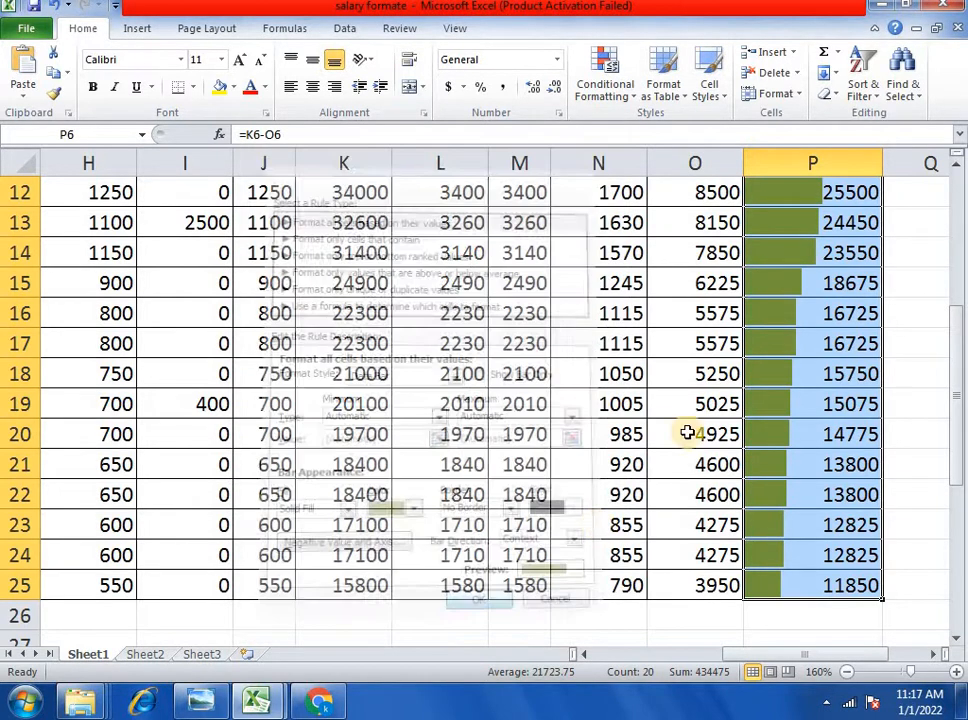
click(771, 298)
scroll(771, 298, up, 4)
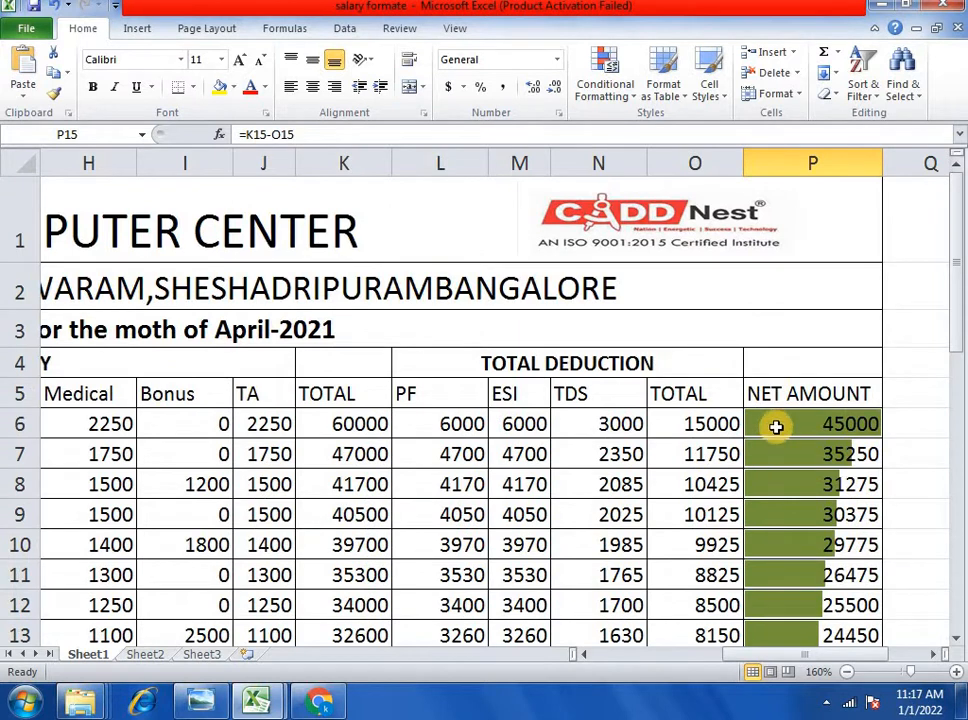
Start a new custom data bar rule for the net amounts in P6:P25 with a solid red border.
drag(773, 426, 806, 592)
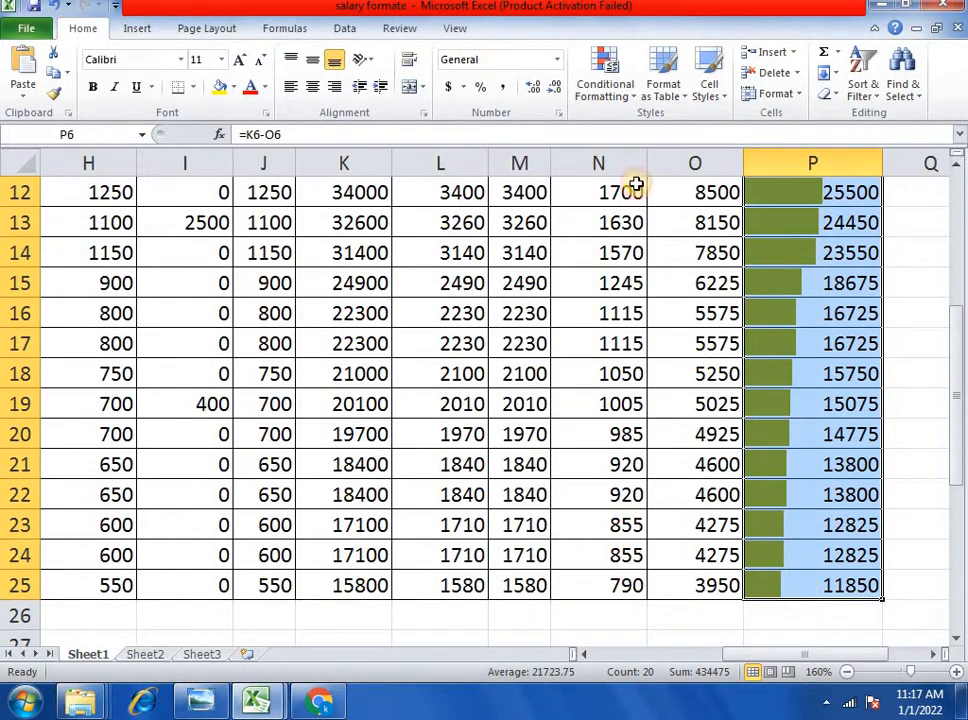
click(612, 92)
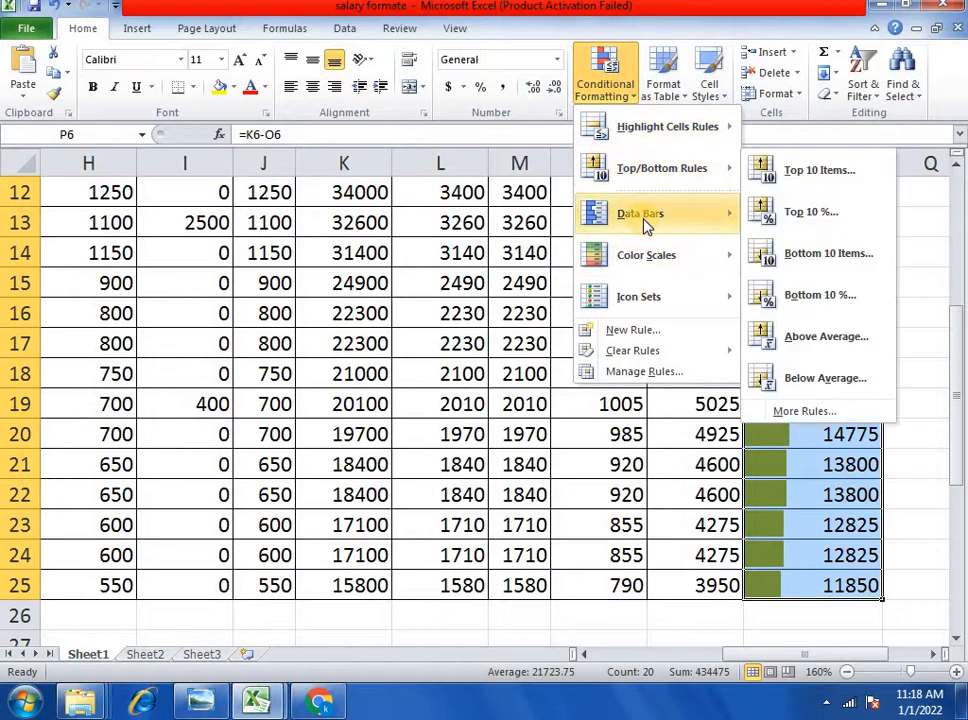
mouse_move(690, 221)
click(782, 396)
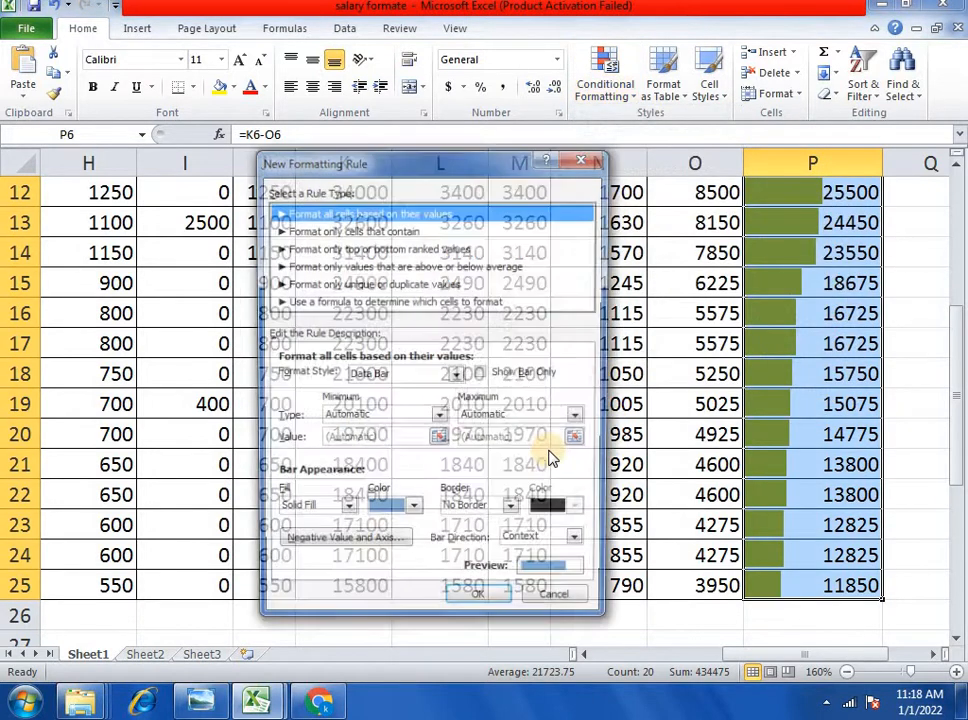
click(512, 512)
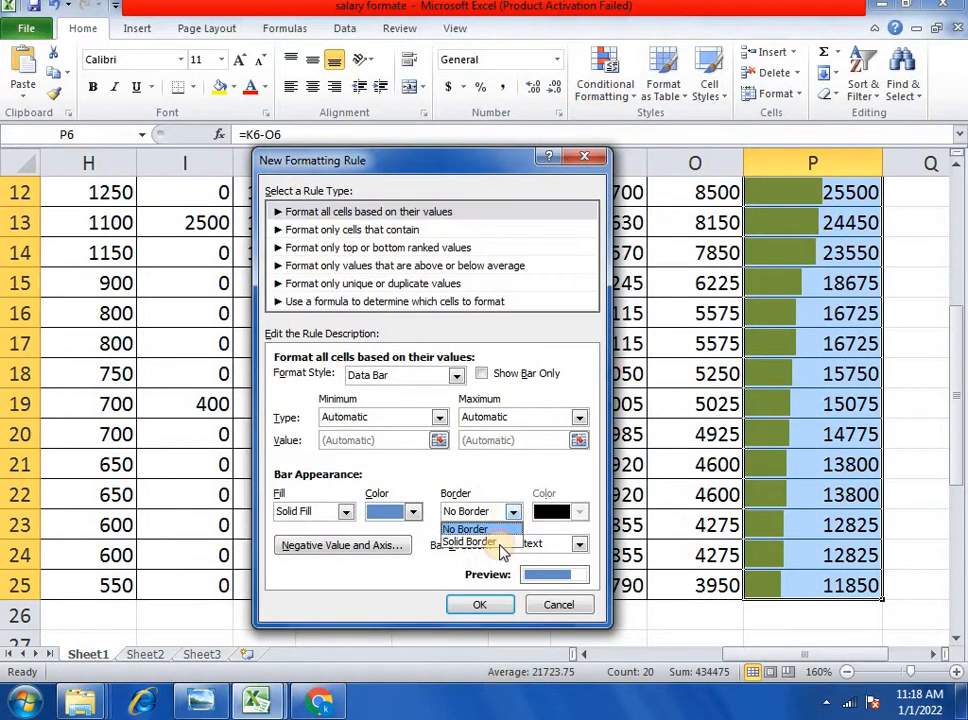
click(482, 540)
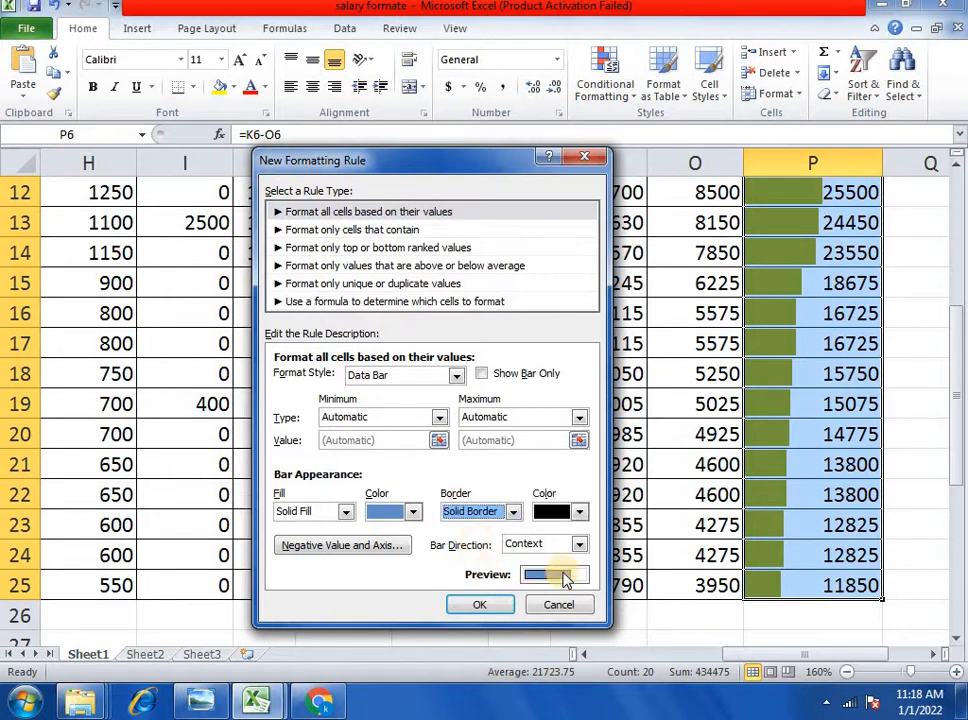
click(553, 512)
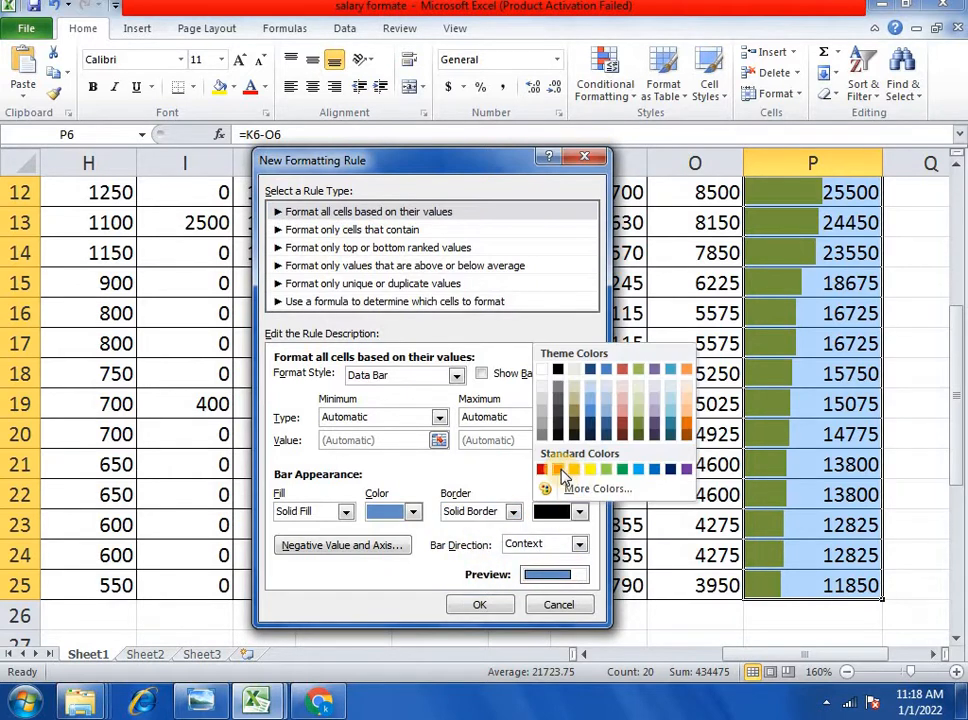
click(559, 469)
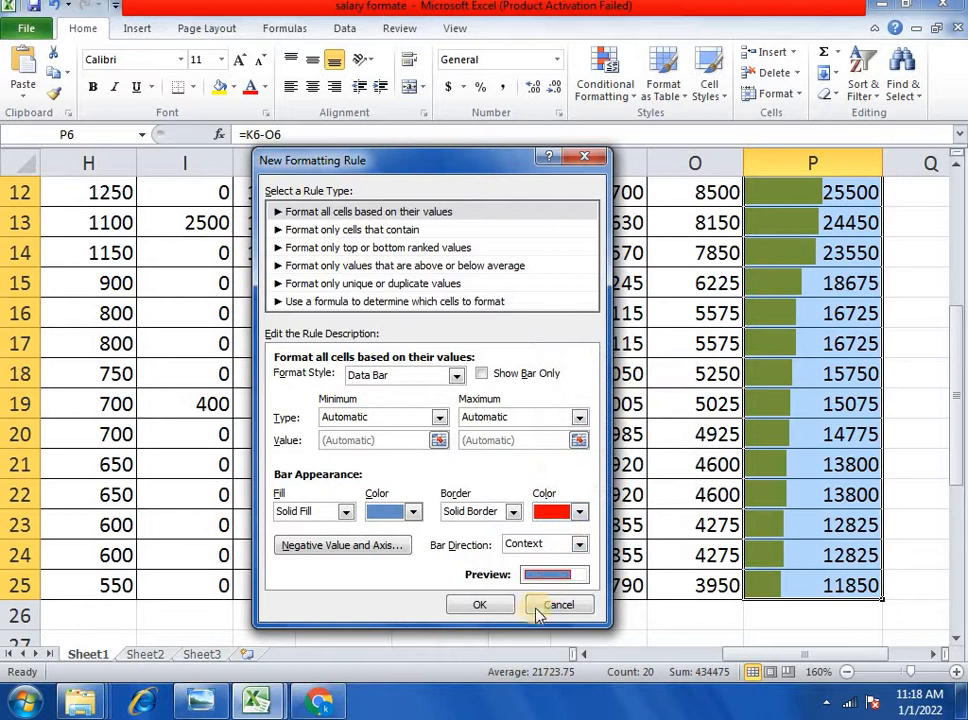
Set the rule's negative bar fill color to dark red and apply the rule to the net amounts.
click(364, 548)
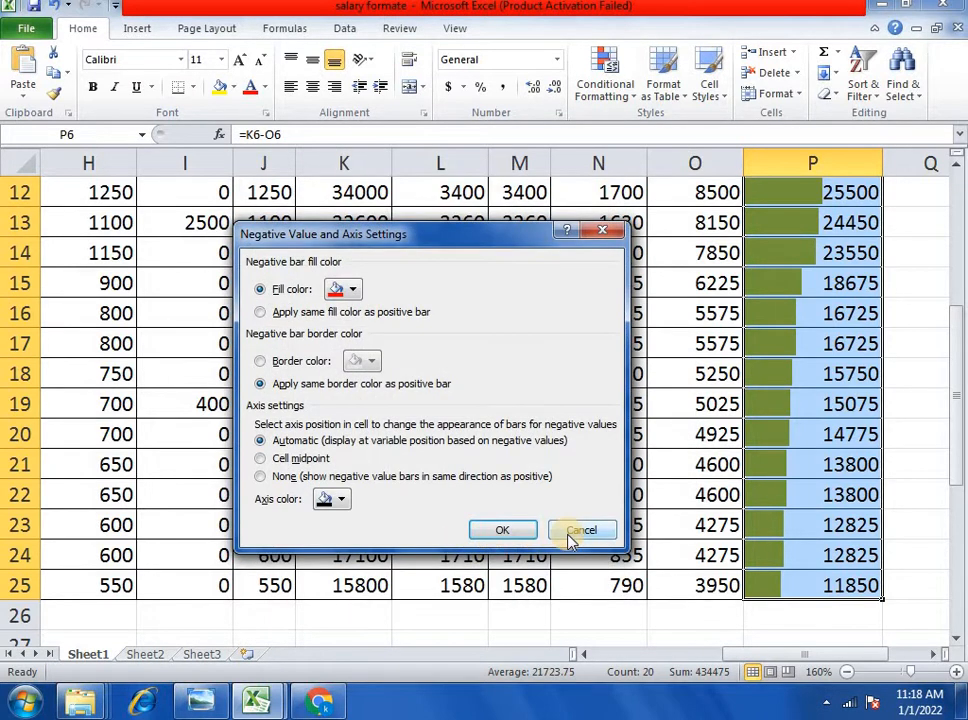
click(352, 289)
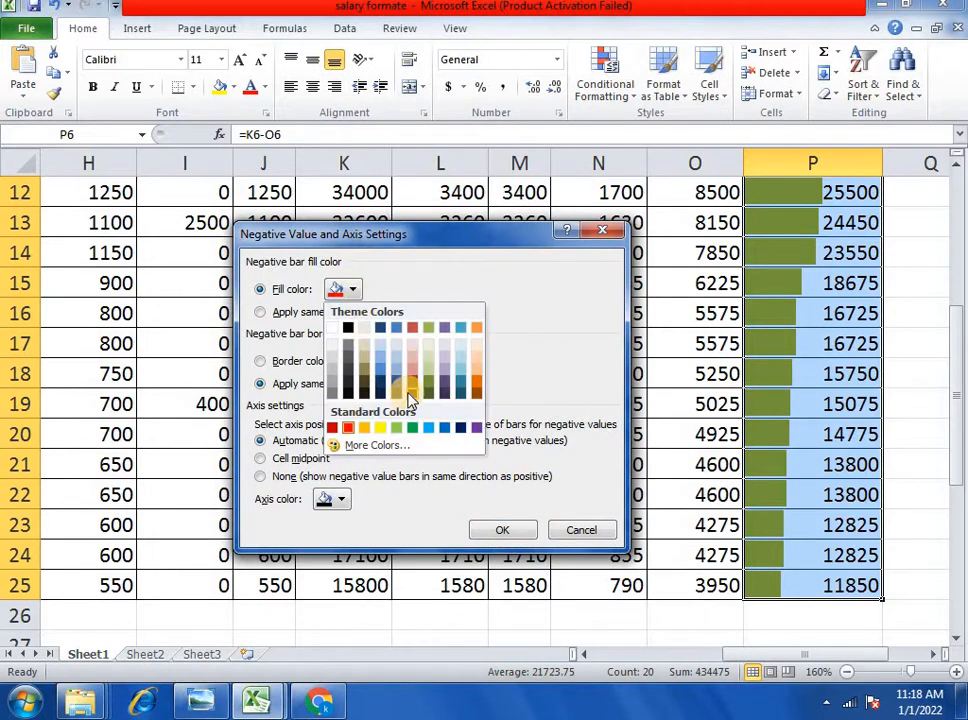
click(410, 398)
click(500, 531)
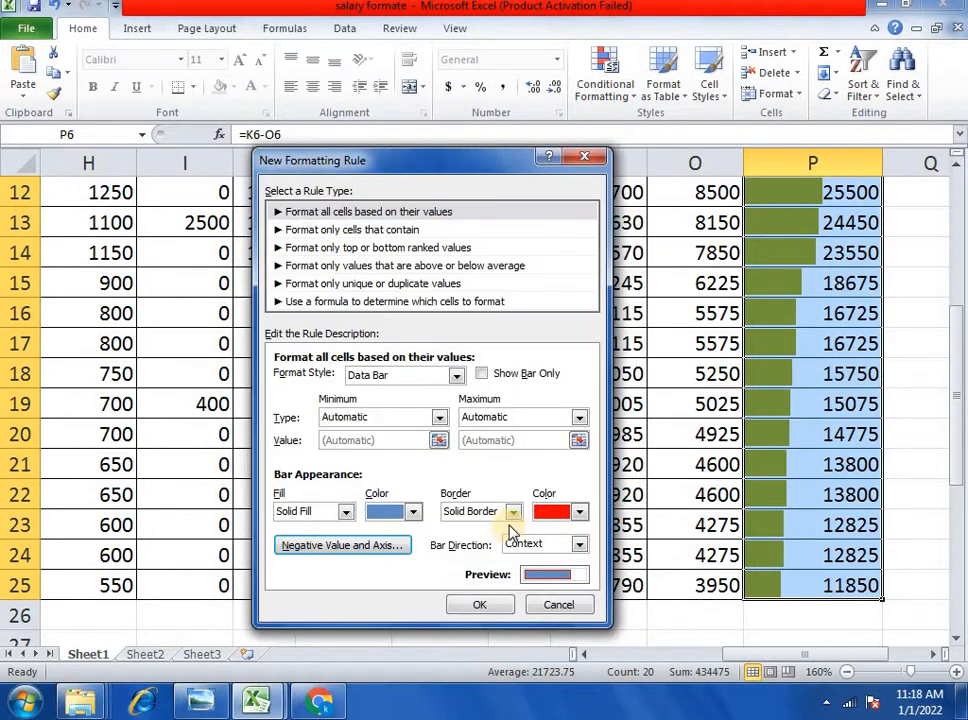
click(490, 605)
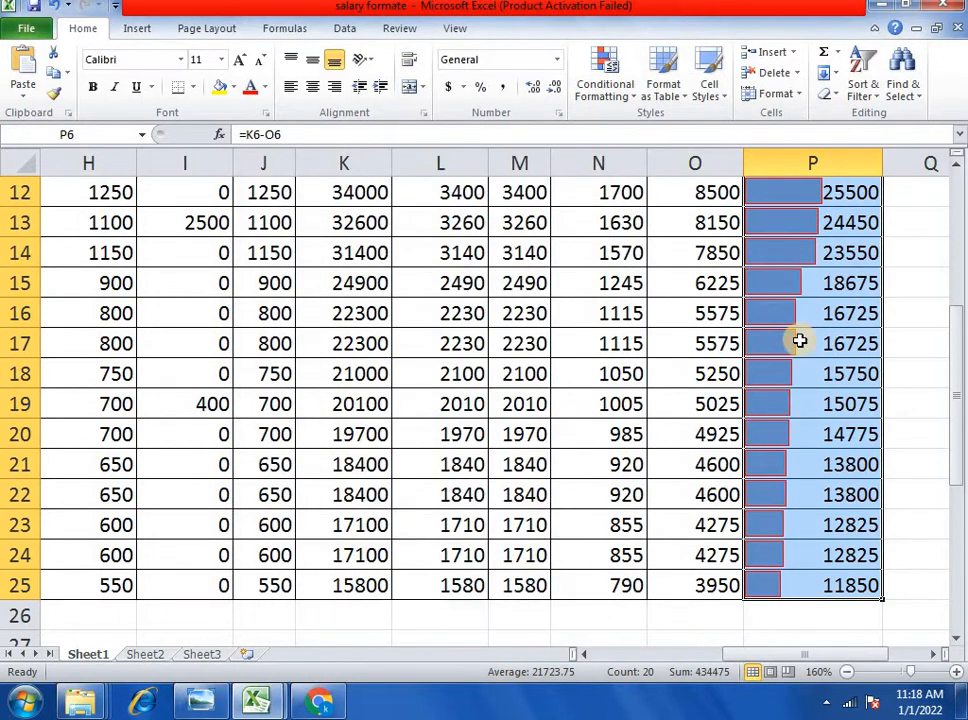
scroll(800, 341, up, 4)
scroll(791, 363, down, 2)
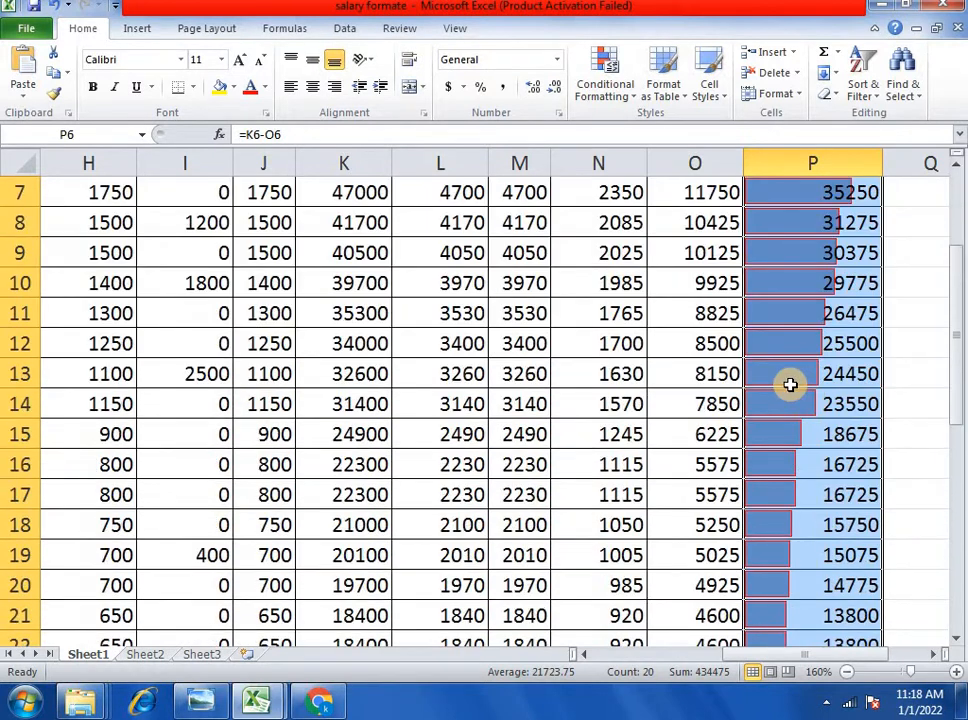
click(614, 92)
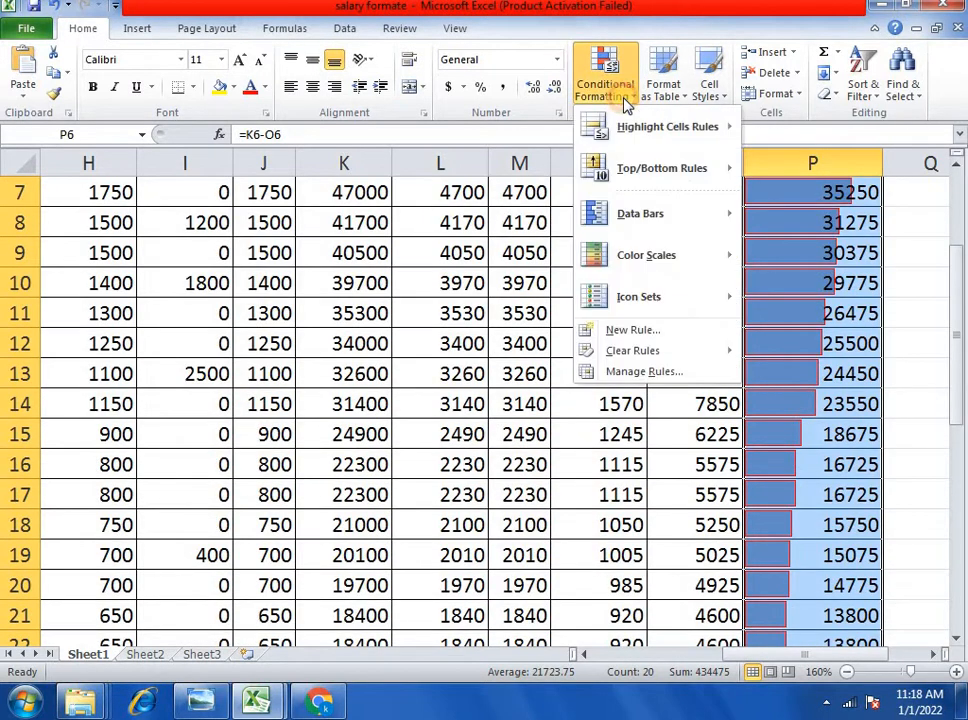
click(330, 406)
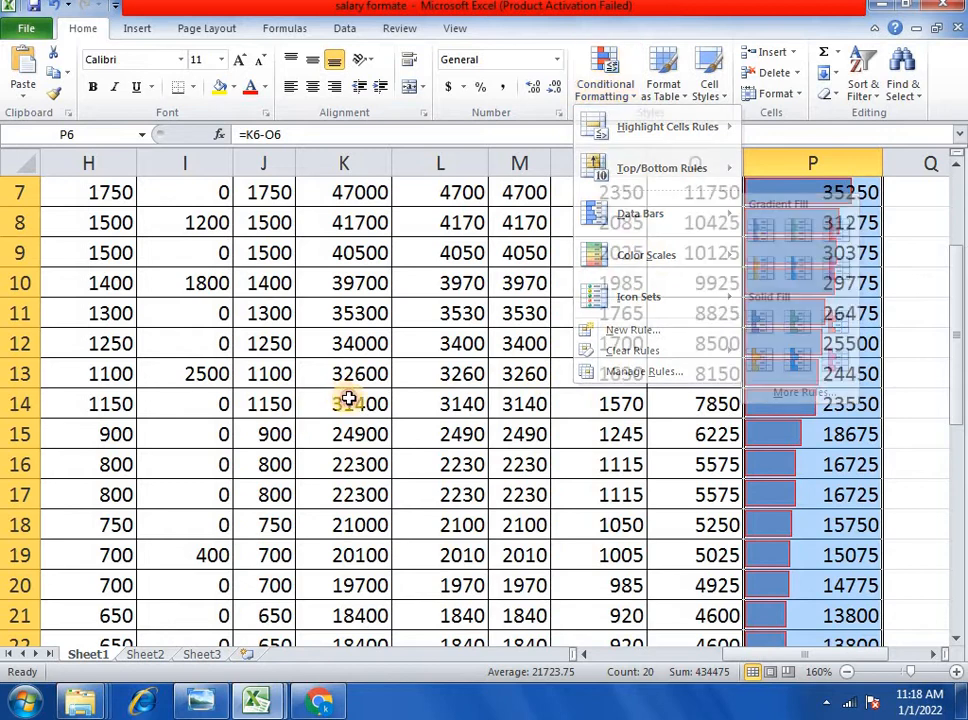
Change the basic salary in D25 to 25000.
scroll(367, 402, up, 1)
scroll(367, 402, down, 3)
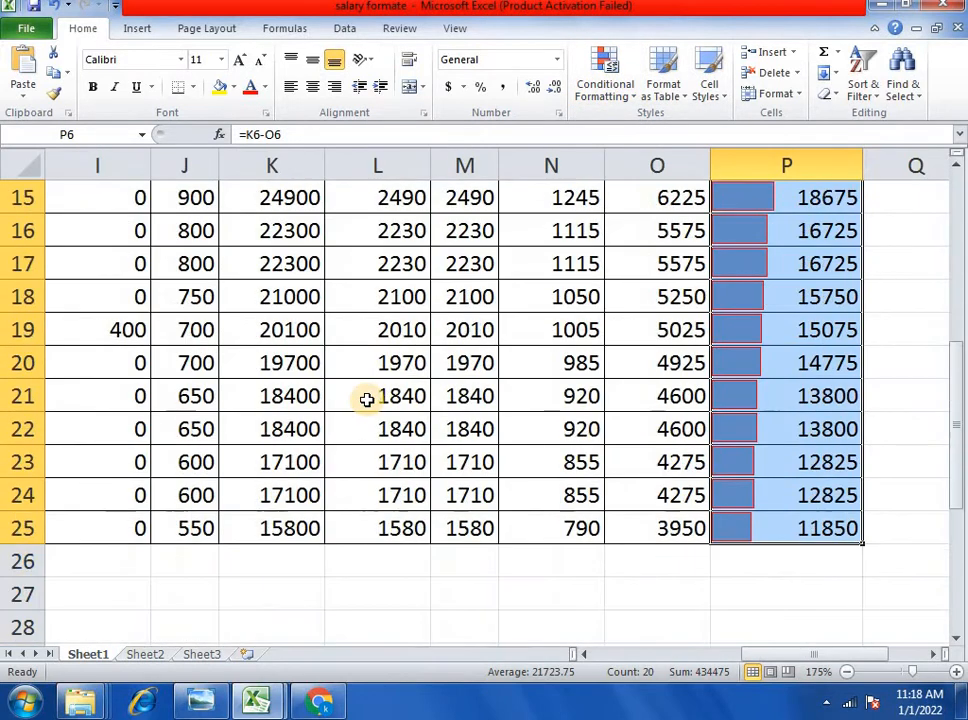
drag(773, 655, 603, 645)
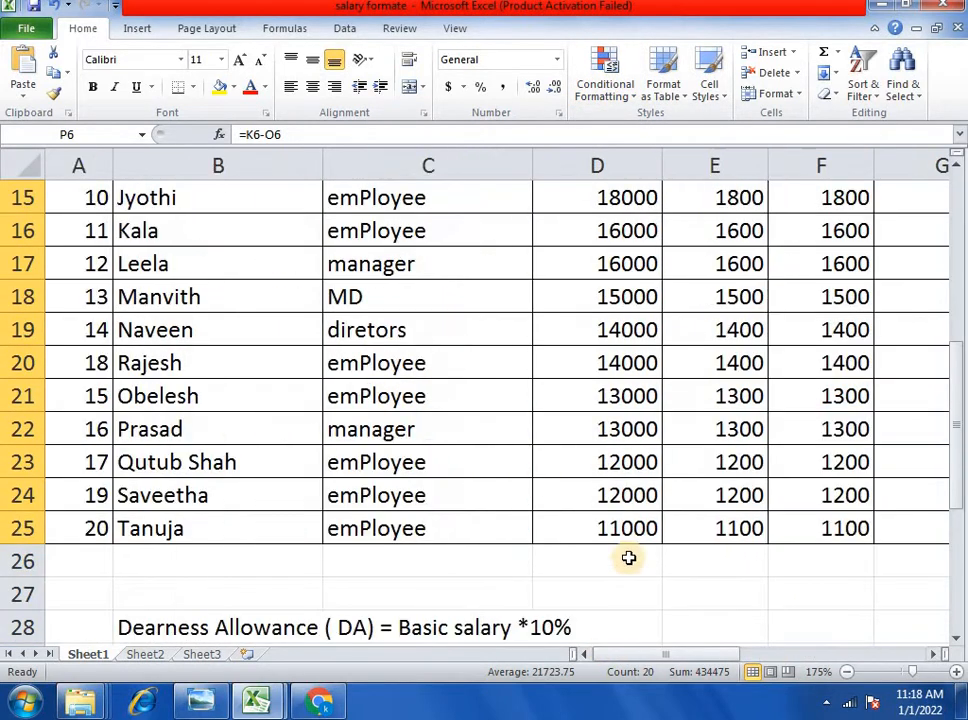
scroll(683, 412, down, 3)
scroll(683, 412, down, 3)
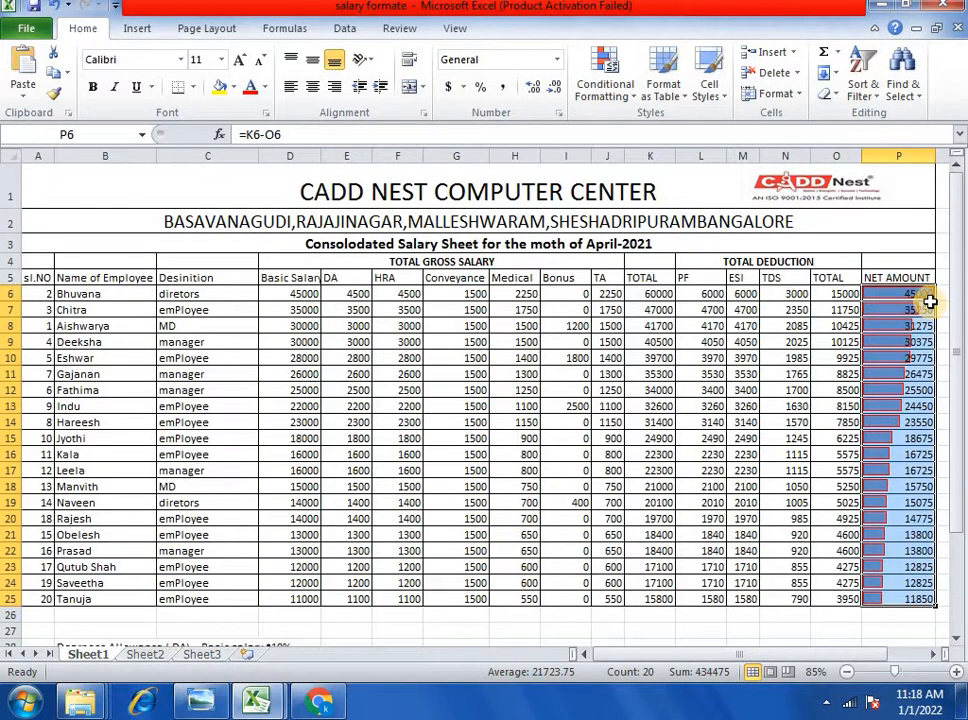
click(298, 599)
text(25)
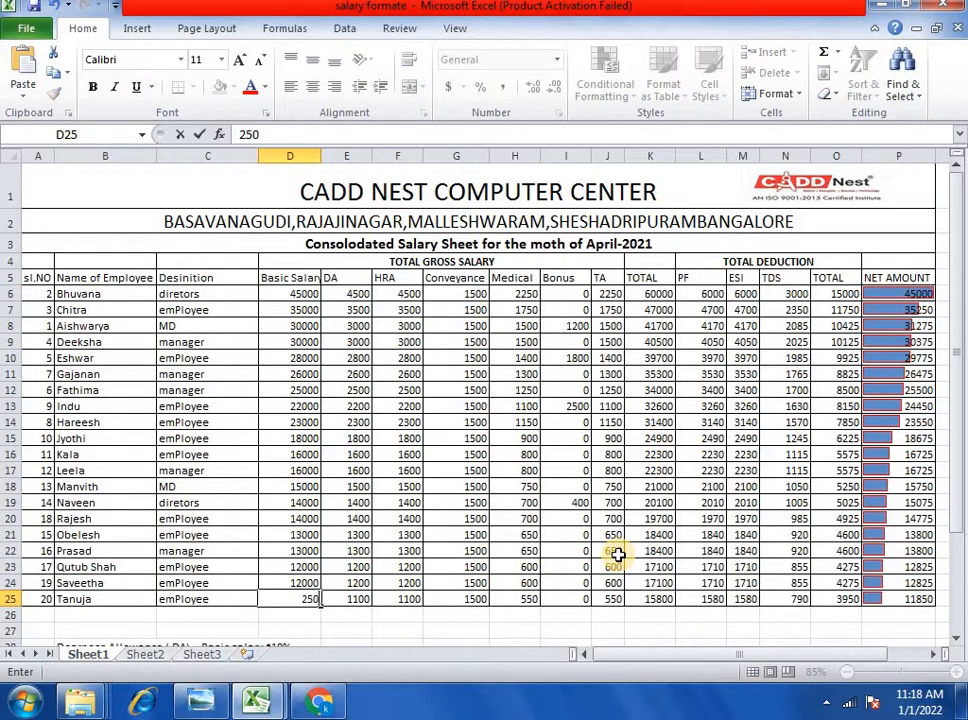
key(Tab)
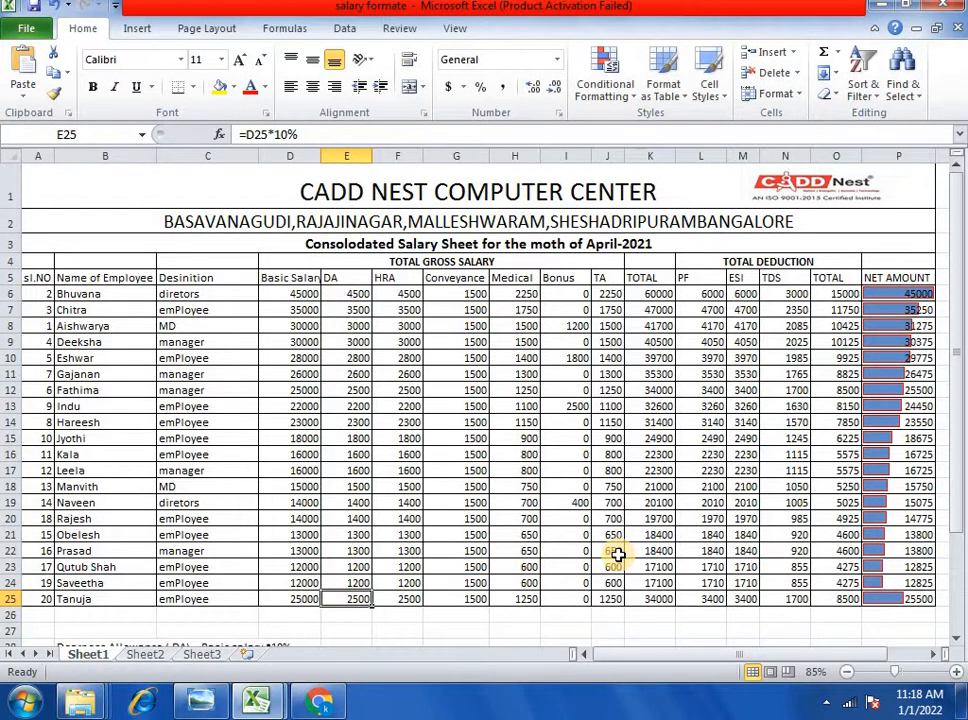
Examine the data bar of the net amount in P25 against the other bars in the column.
ctrl+scroll(918, 600, up, 1)
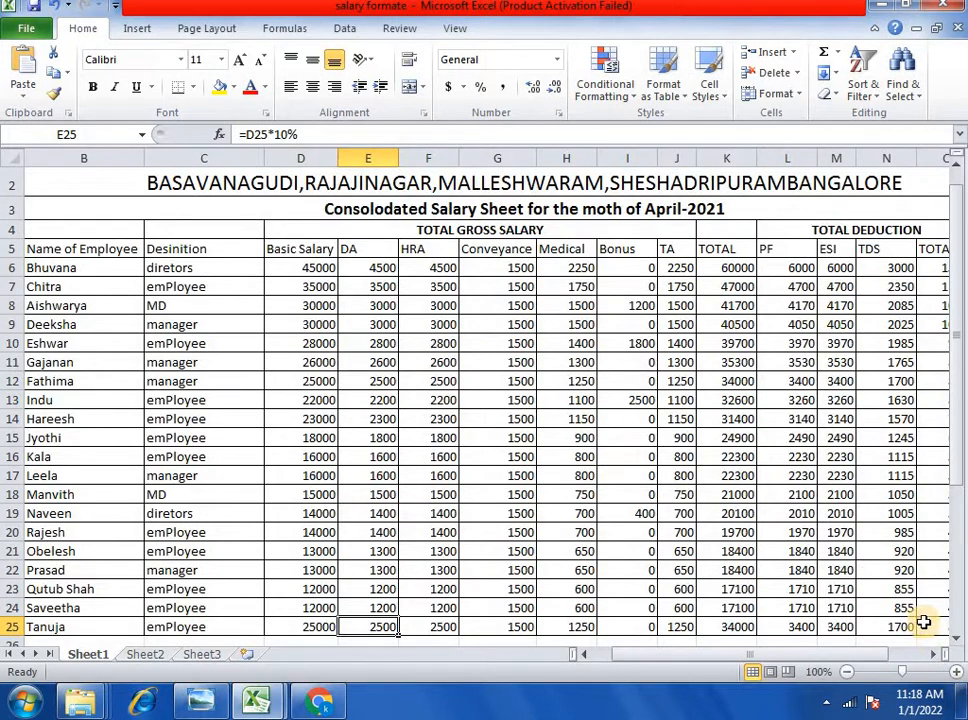
drag(760, 657, 880, 650)
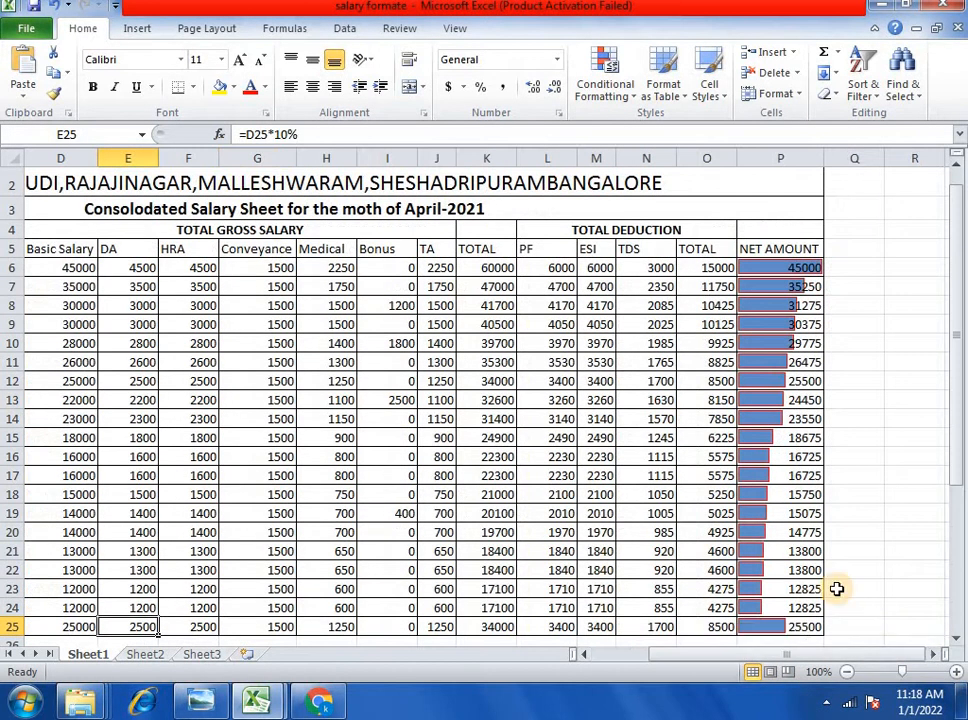
ctrl+scroll(837, 586, up, 2)
scroll(836, 585, down, 4)
ctrl+scroll(899, 443, up, 1)
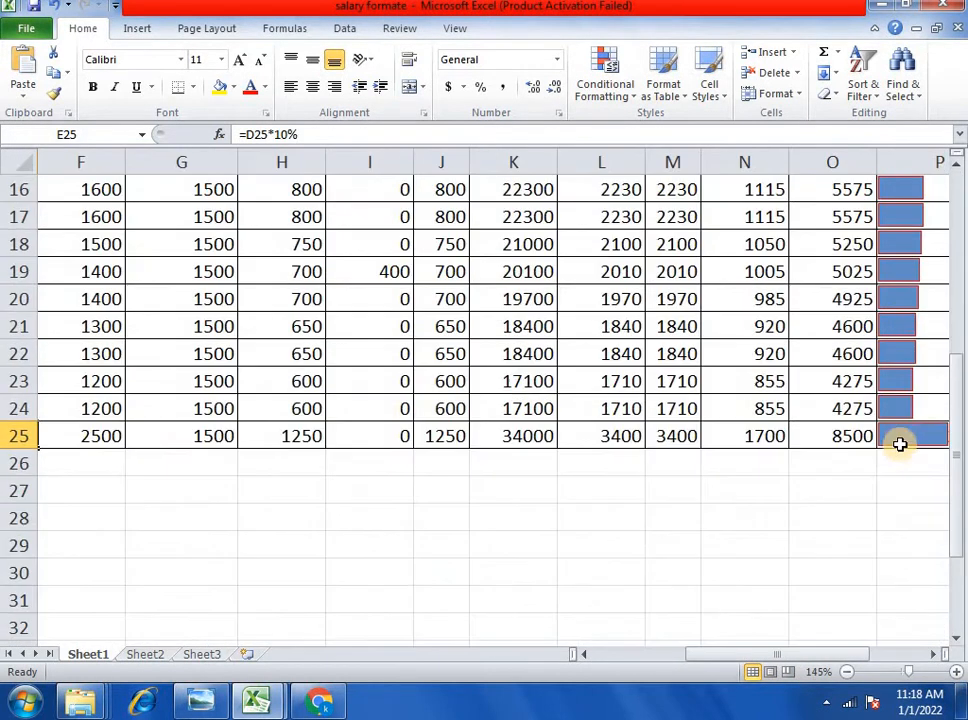
drag(785, 657, 850, 648)
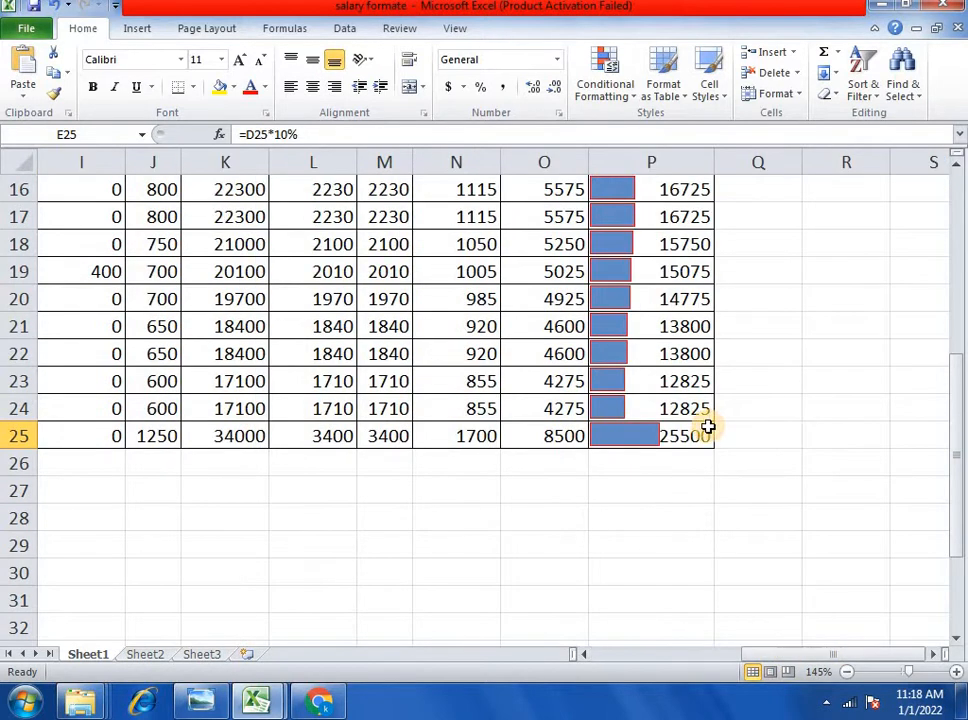
scroll(704, 430, up, 3)
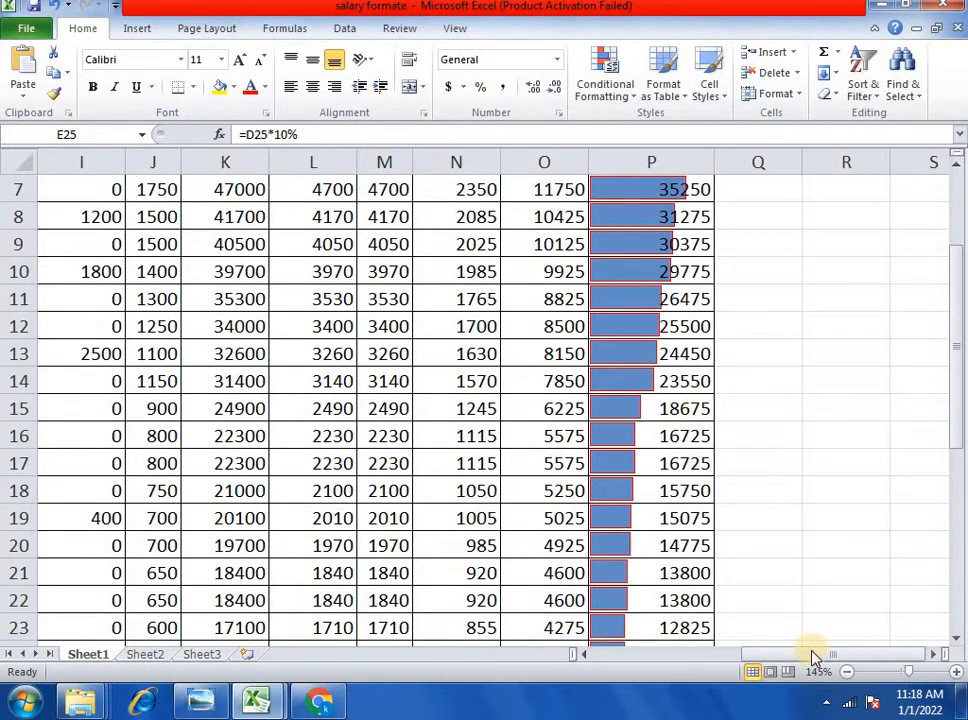
Change the basic salary in D17 to 25000.
drag(813, 657, 651, 664)
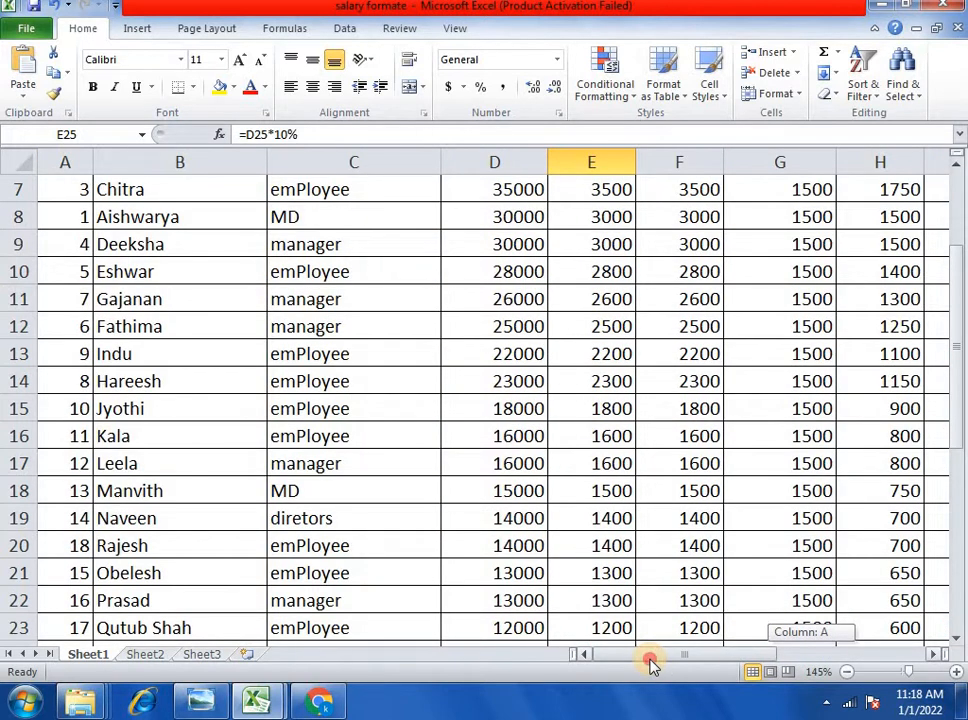
click(515, 465)
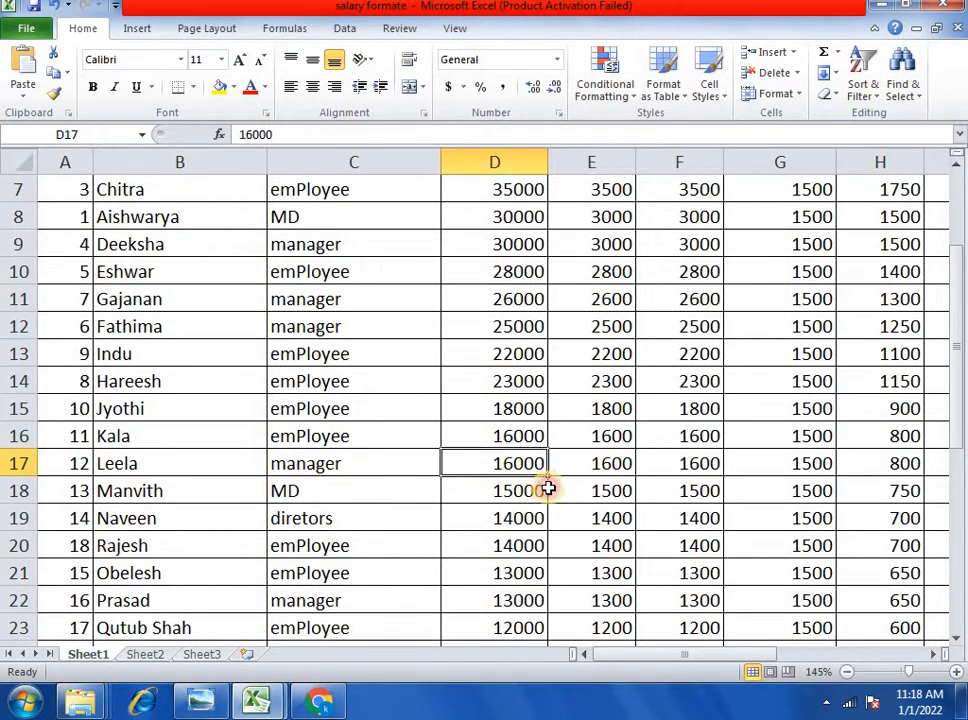
text(250)
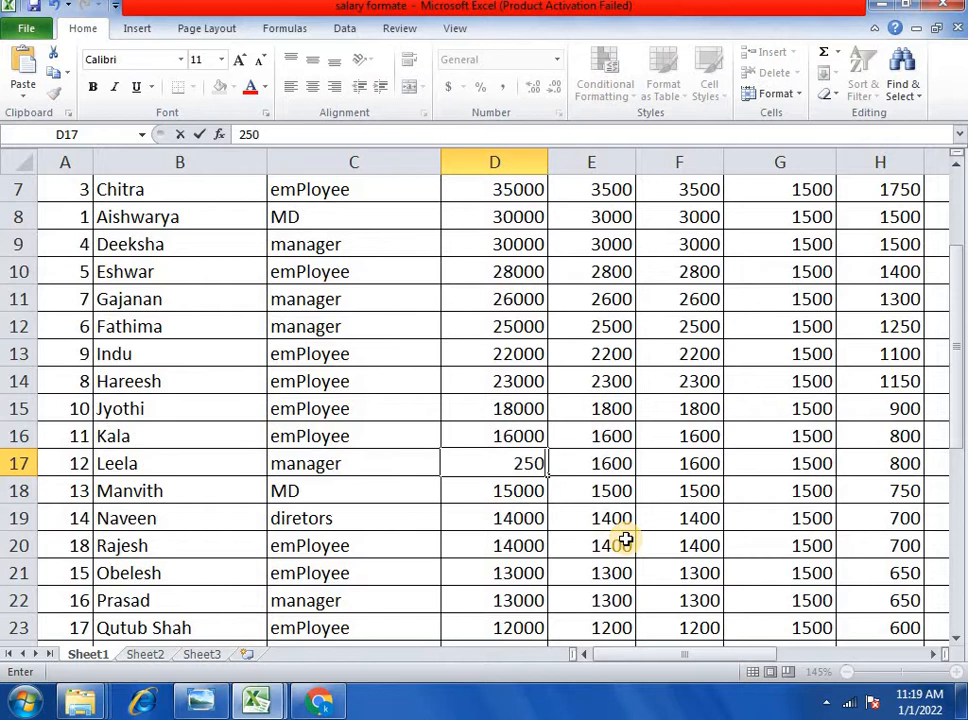
key(Right)
Go along row 17 to the net amount in P17 and compare its data bar with the rest of the column.
key(Right)
key(Right)
key(Right)
key(Right)
key(Right)
key(Right)
key(Right)
key(Right)
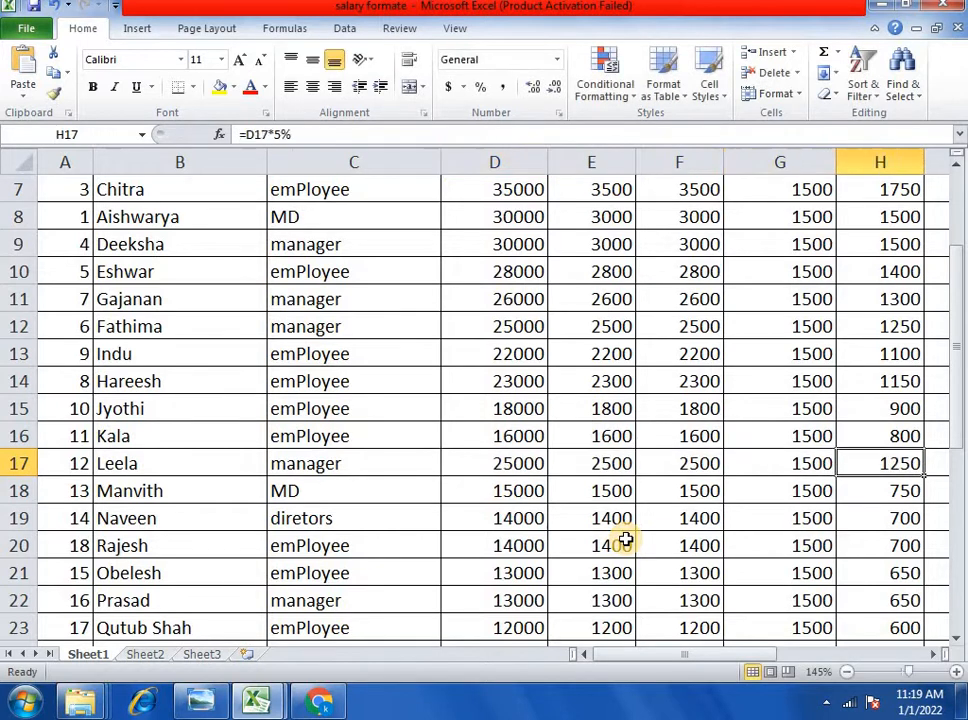
key(Right)
key(Right)
key(Right)
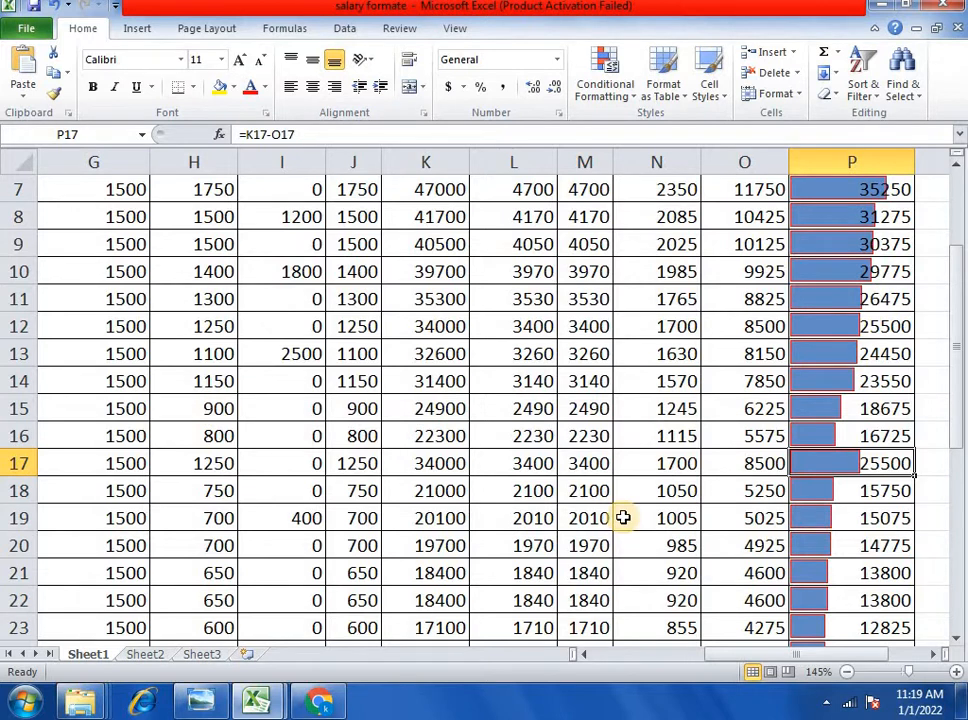
ctrl+scroll(620, 560, down, 2)
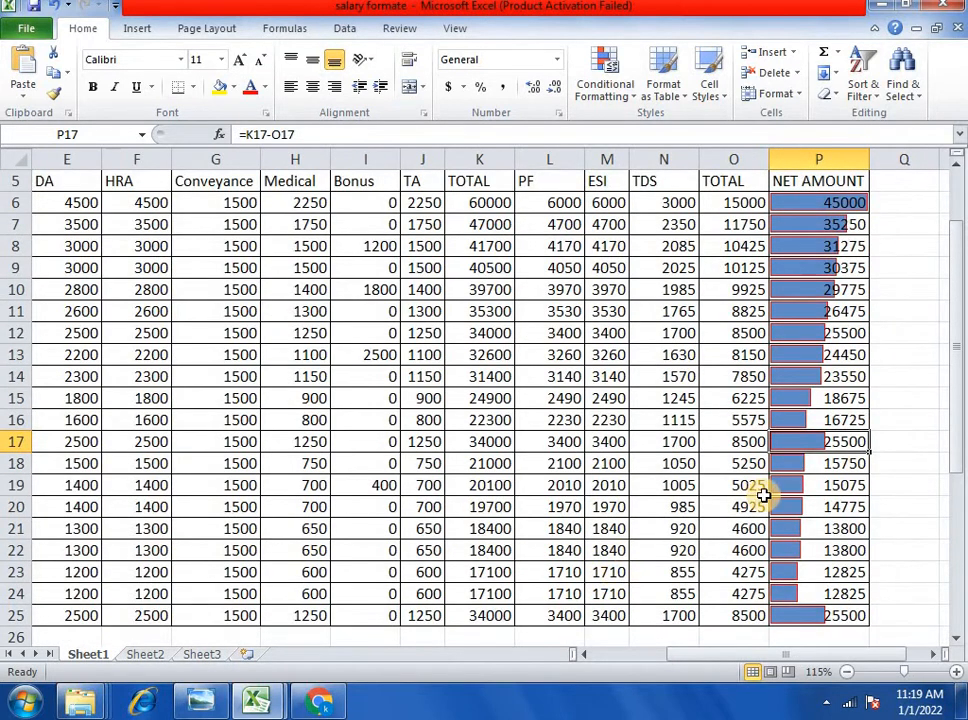
scroll(763, 495, down, 2)
scroll(765, 496, up, 4)
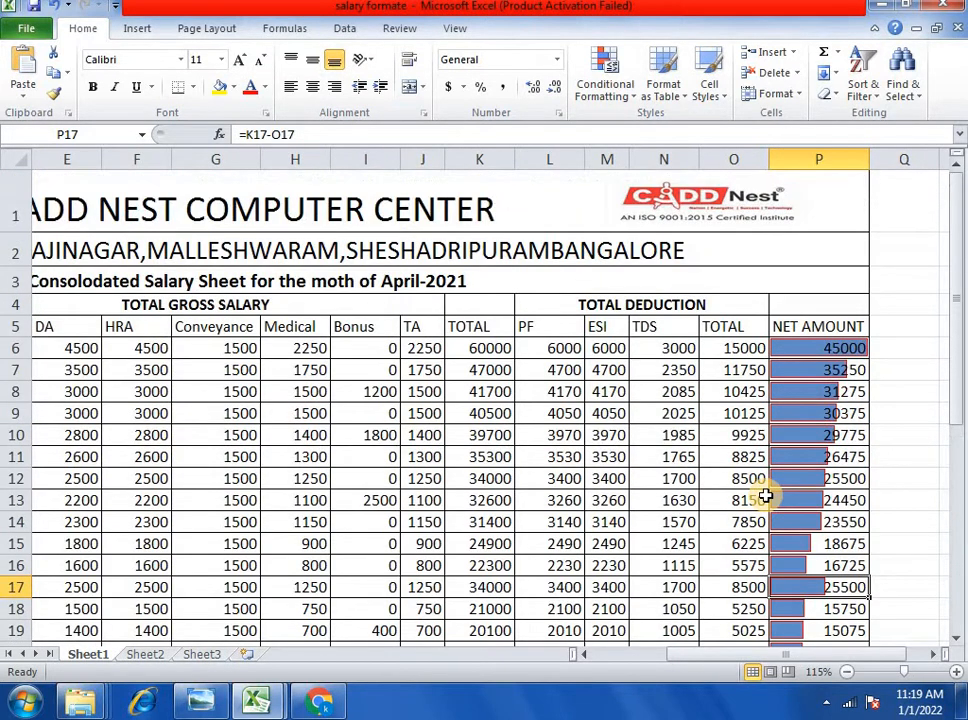